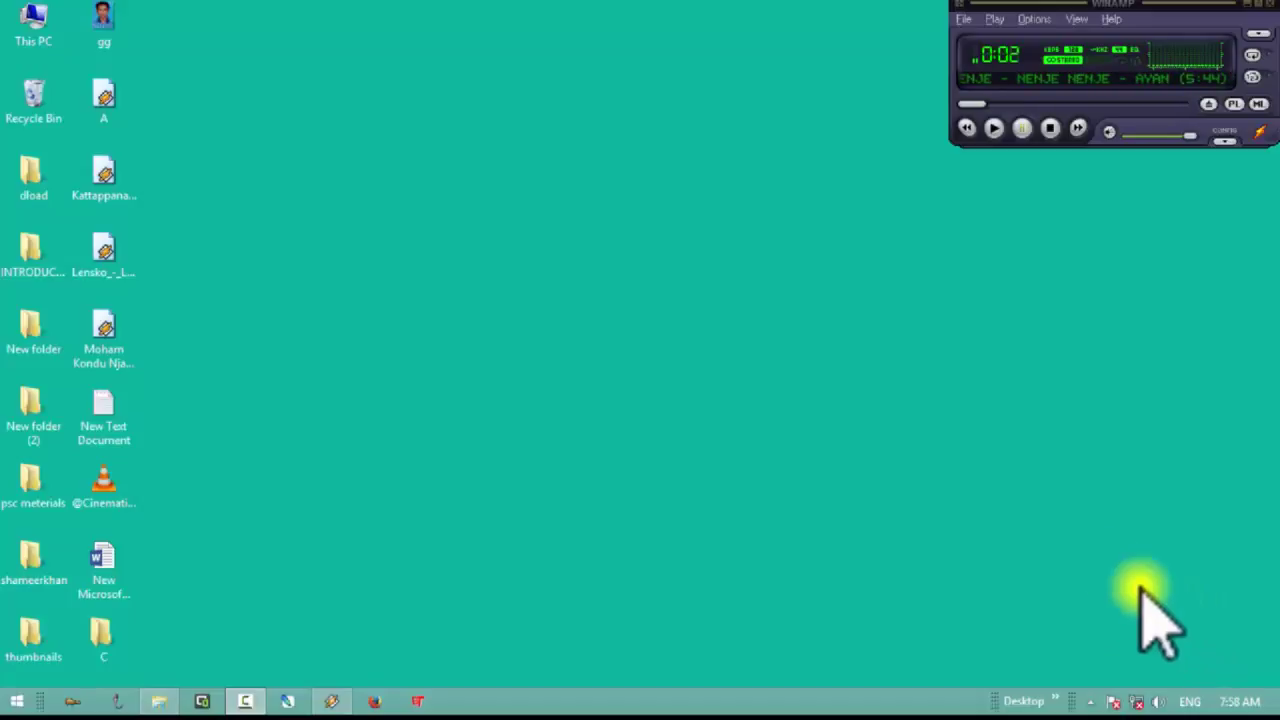
right_click(574, 212)
left_click(628, 270)
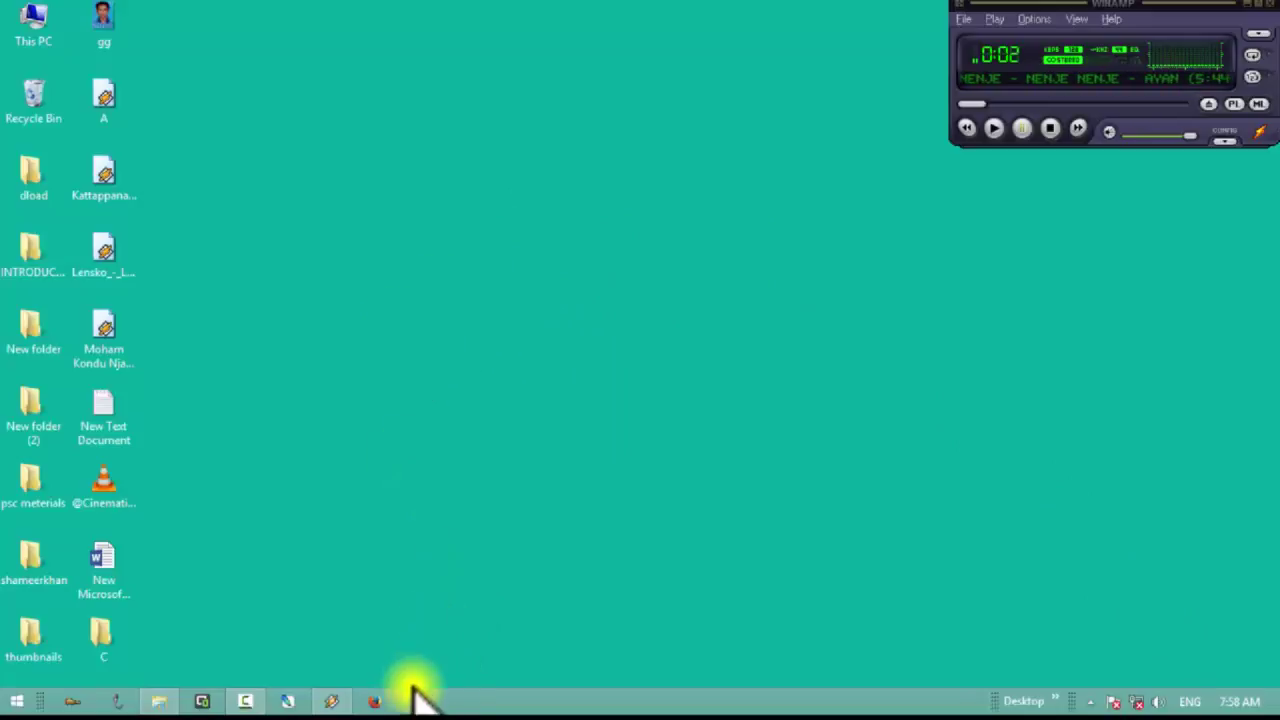
Launch BluffTitler and dismiss the evaluation edition choice without picking an edition
left_click(15, 700)
scroll(943, 357, "down", 3)
left_click(1105, 240)
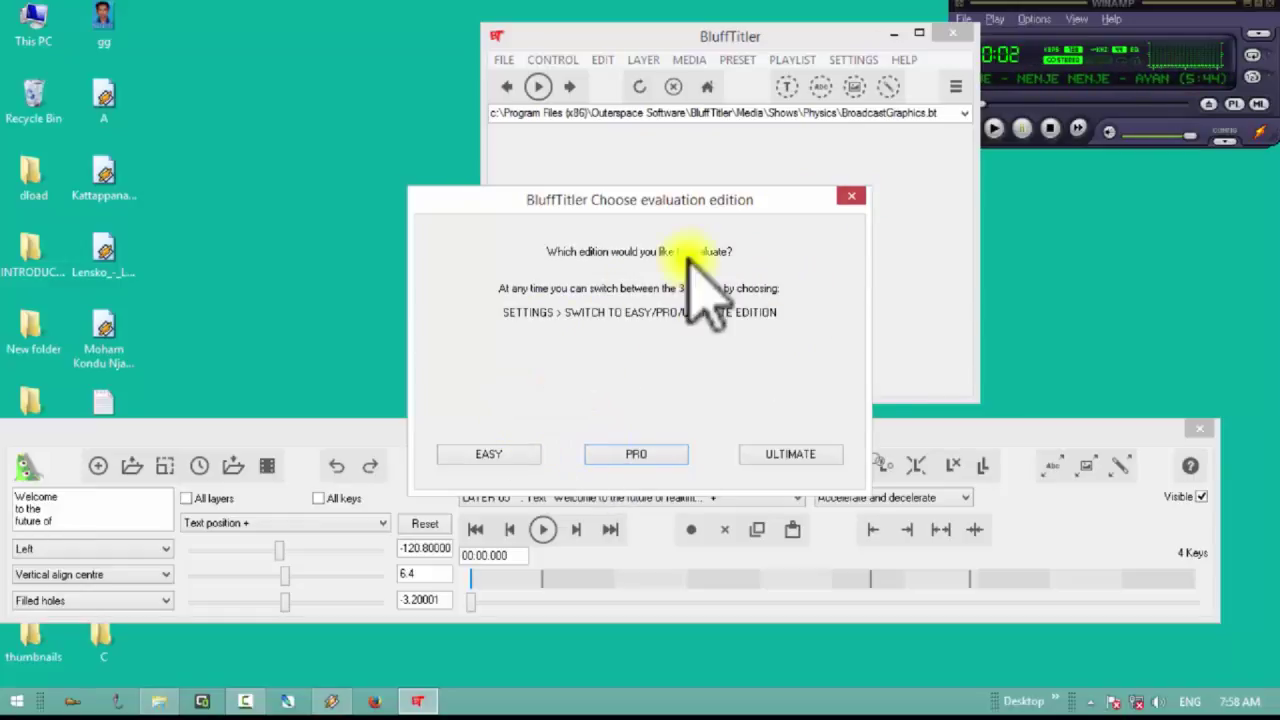
left_click(848, 200)
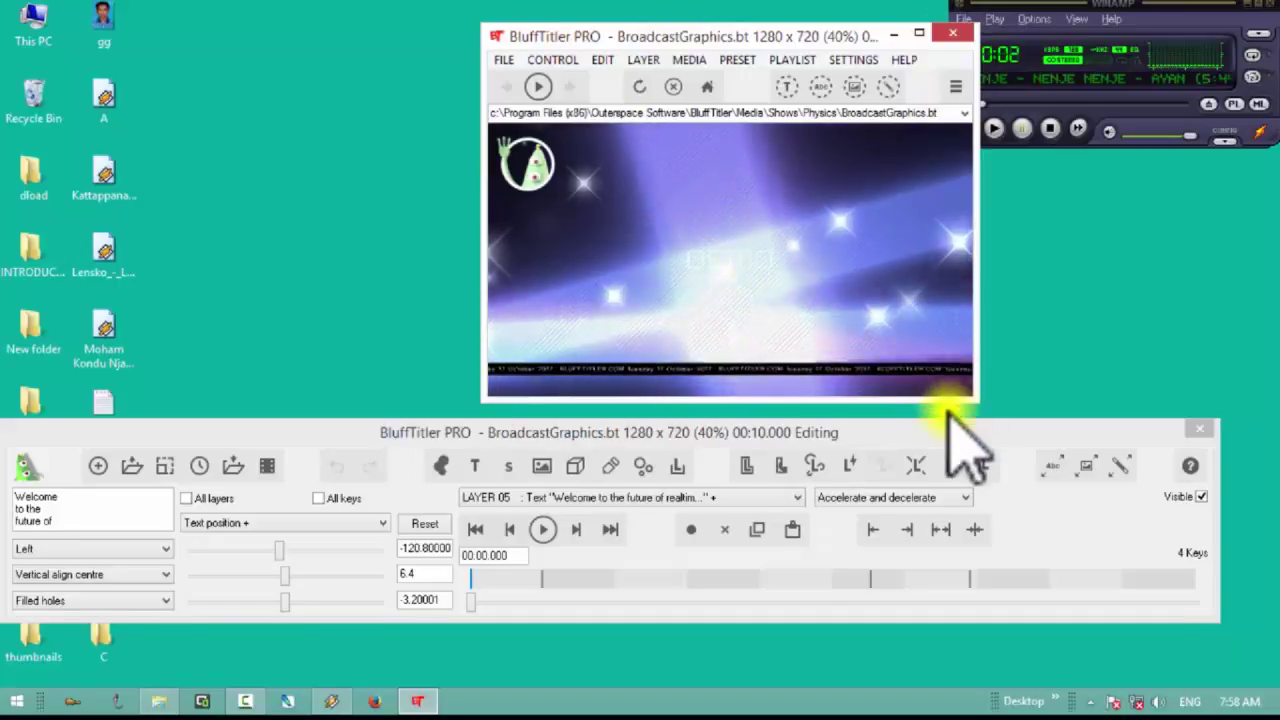
Close the Winamp player and shift the BluffTitler editing window slightly so it lies fully on the desktop
left_click(872, 434)
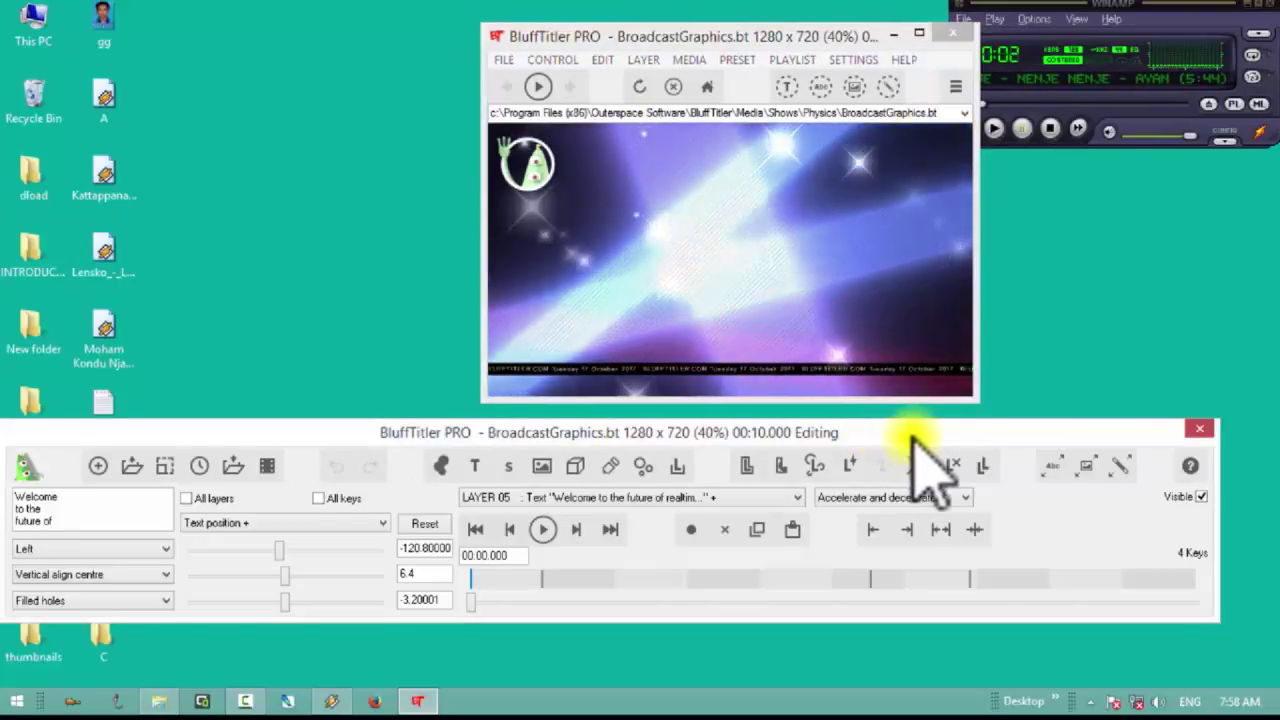
left_click(1268, 6)
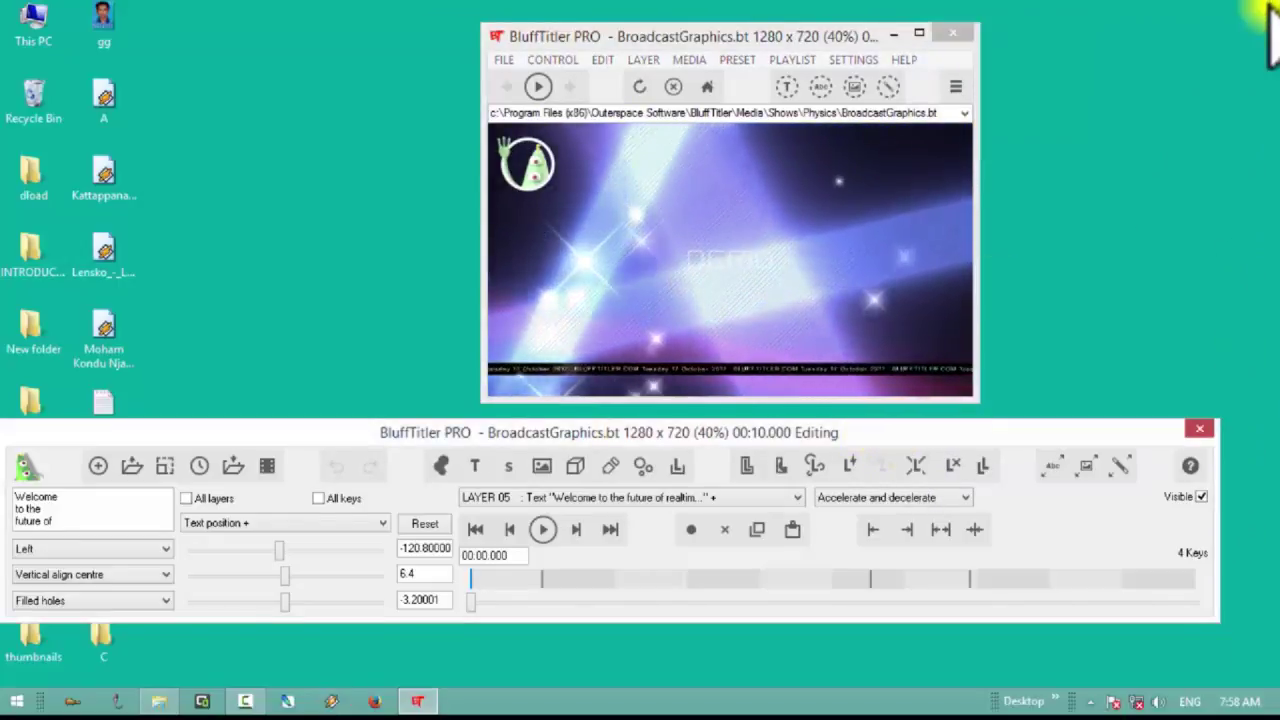
left_click_drag(952, 424, 998, 440)
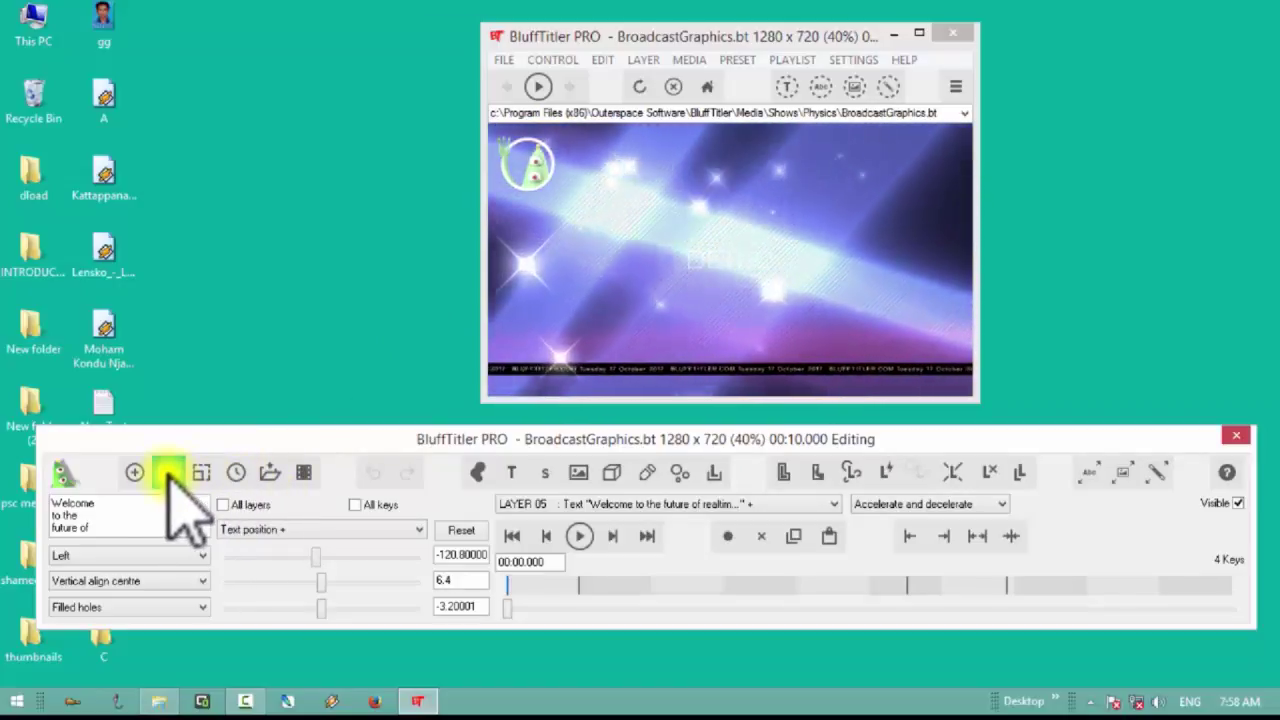
Open the Matryoshka sample show from the EPS folder of Shows, play its animation and pause it
left_click(169, 474)
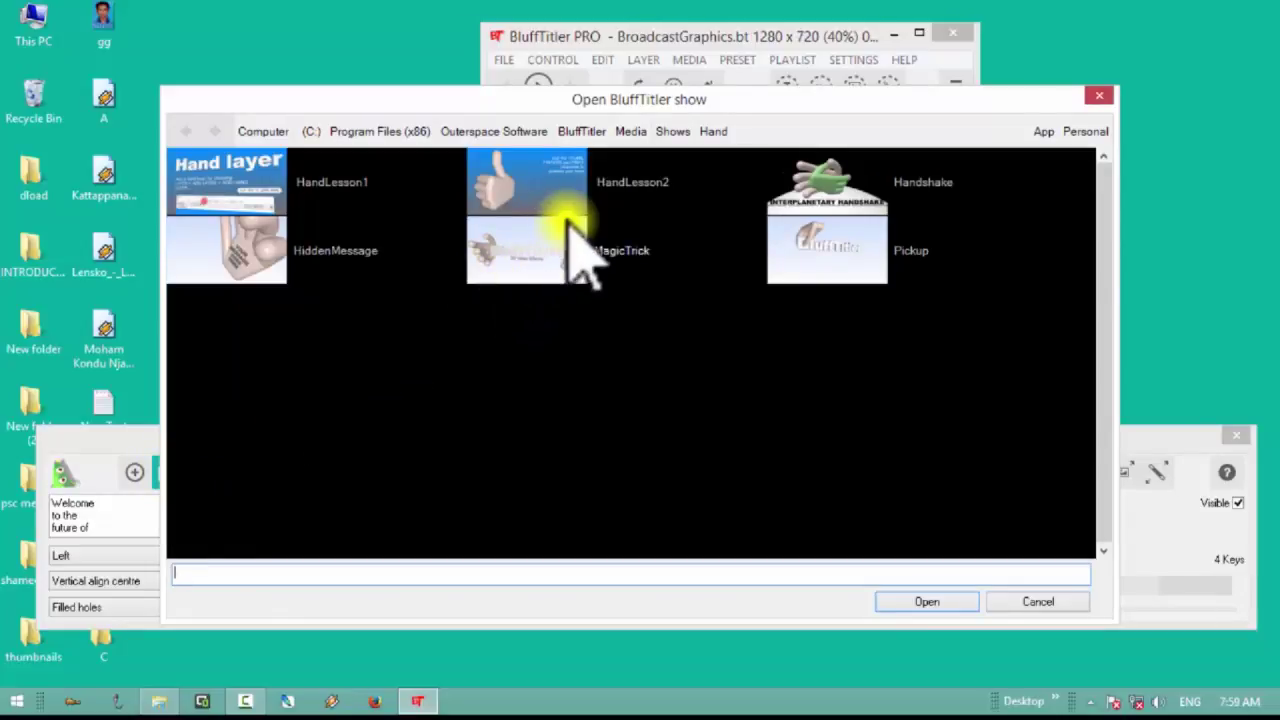
left_click(668, 134)
left_click_drag(1096, 248, 1100, 275)
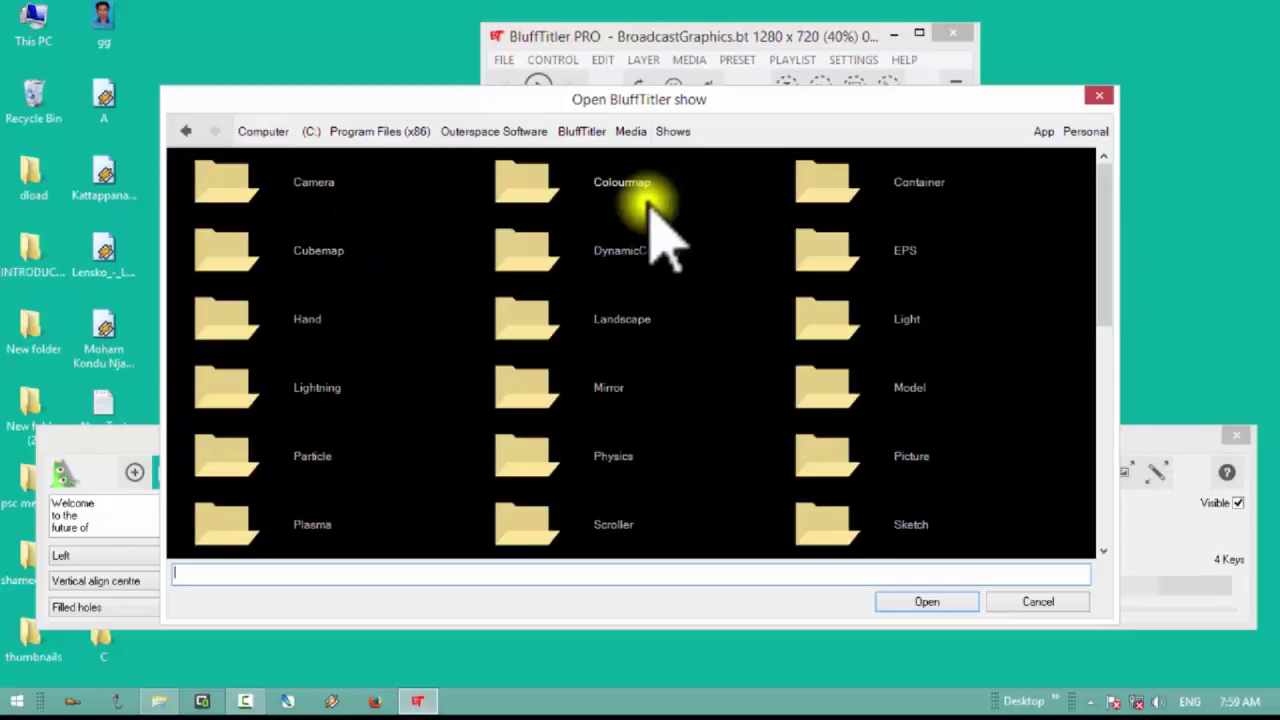
double_click(830, 258)
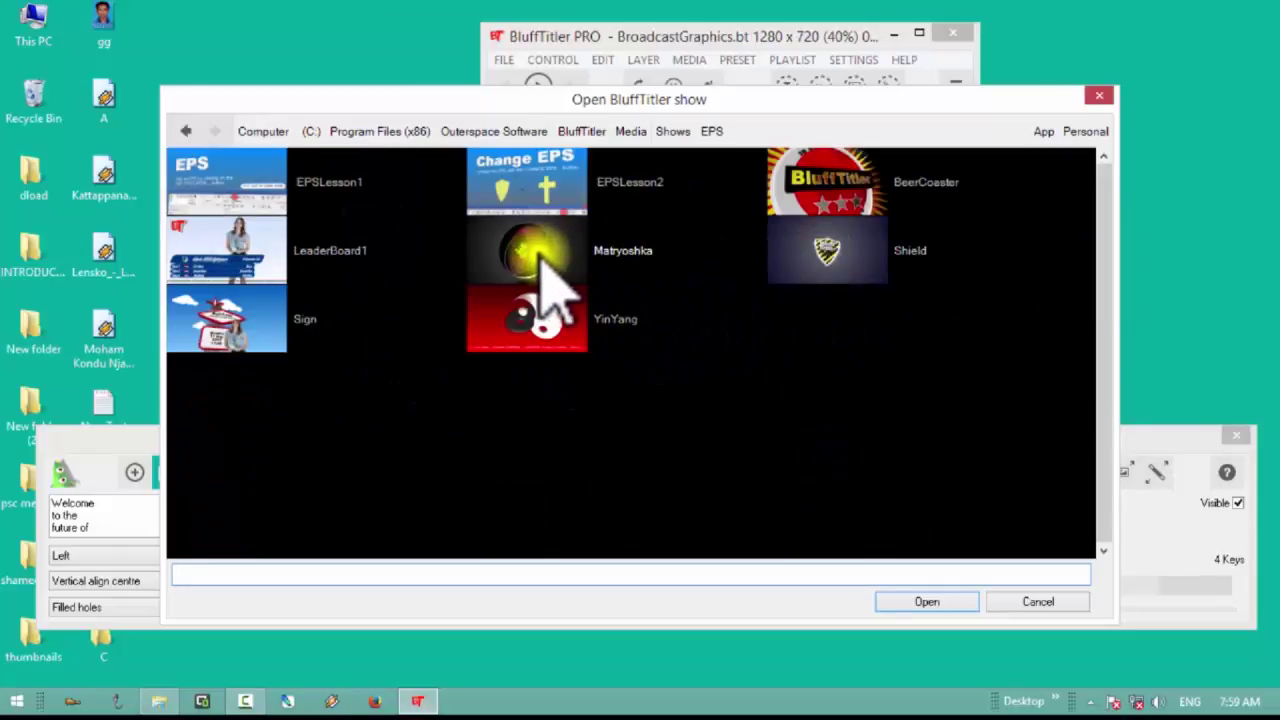
left_click(918, 601)
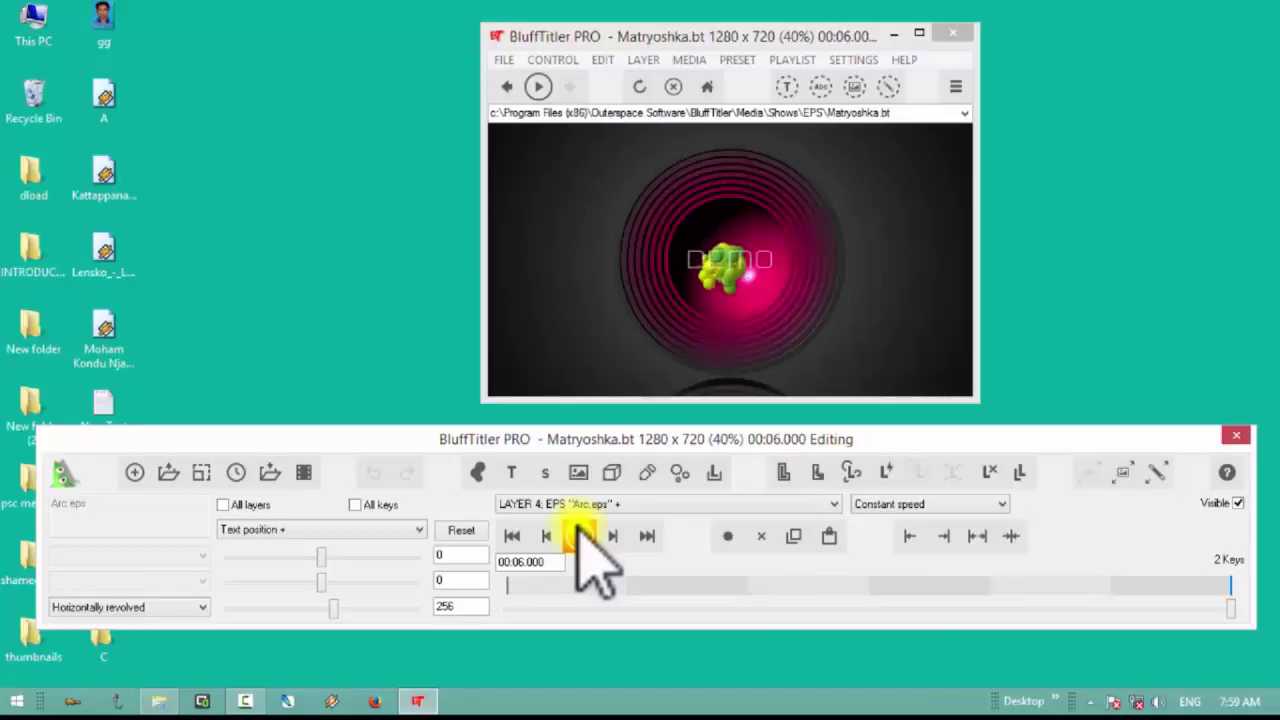
left_click(580, 537)
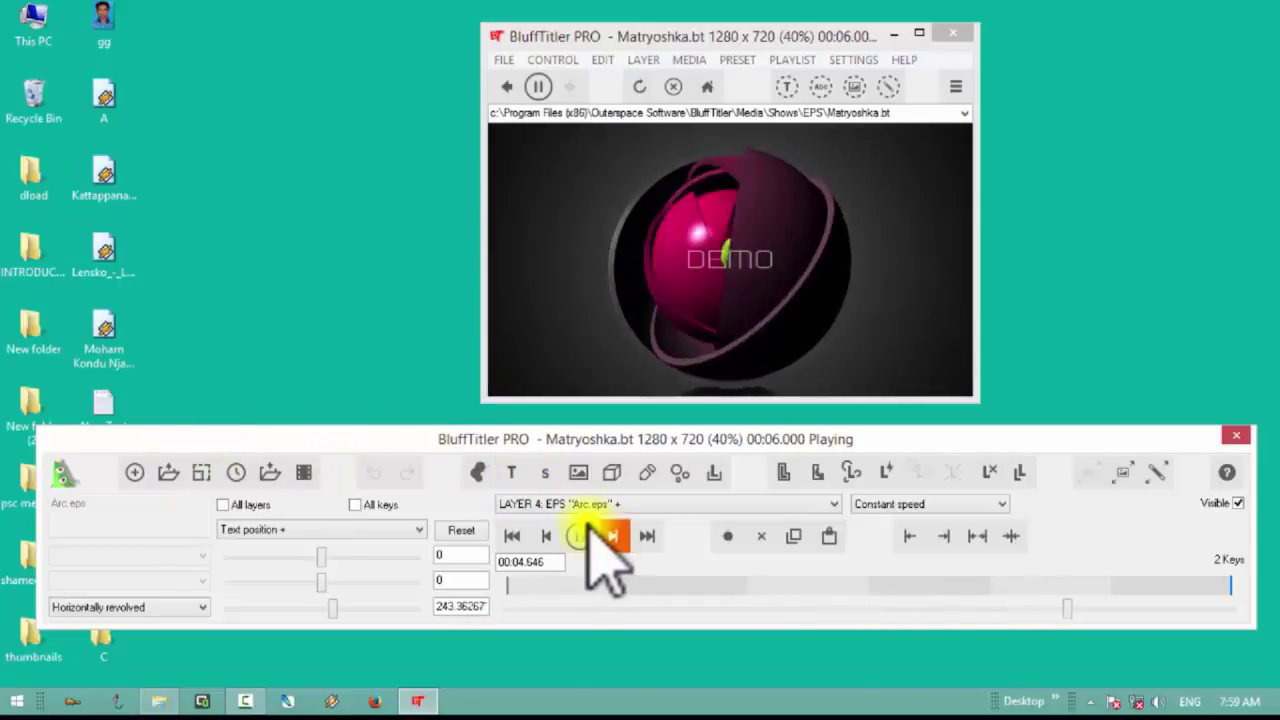
left_click(580, 537)
left_click(168, 473)
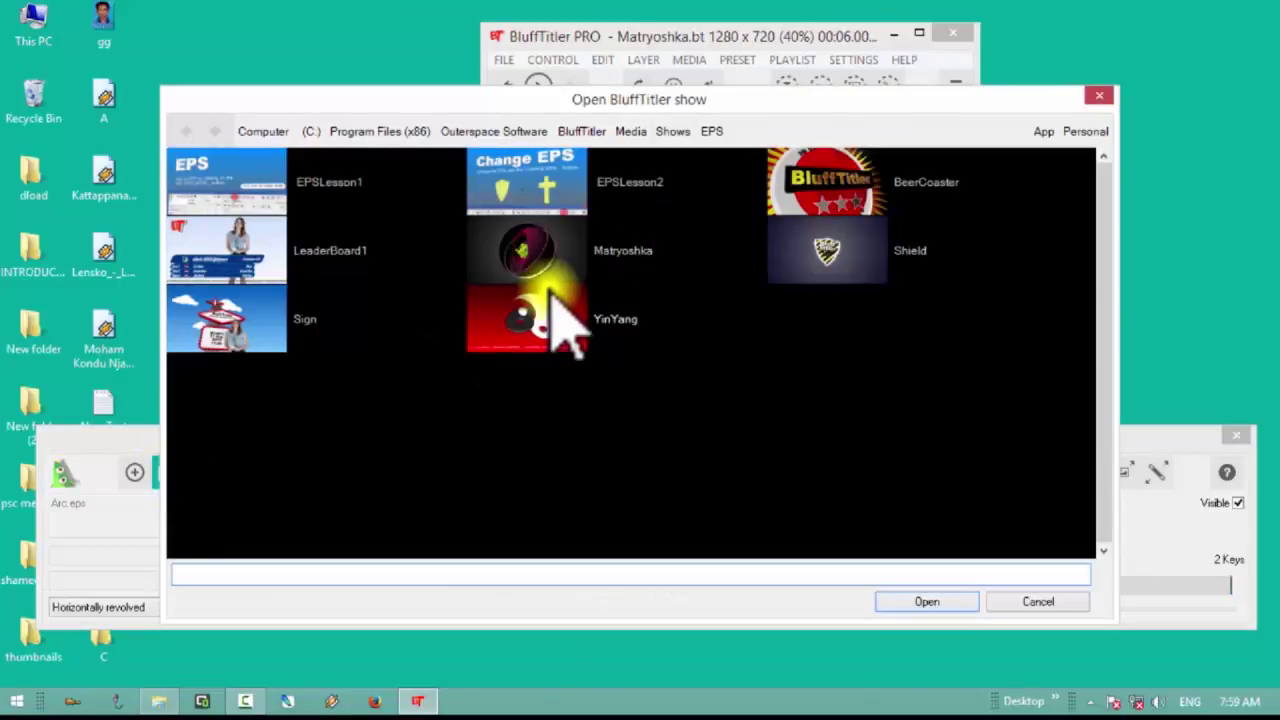
left_click(670, 132)
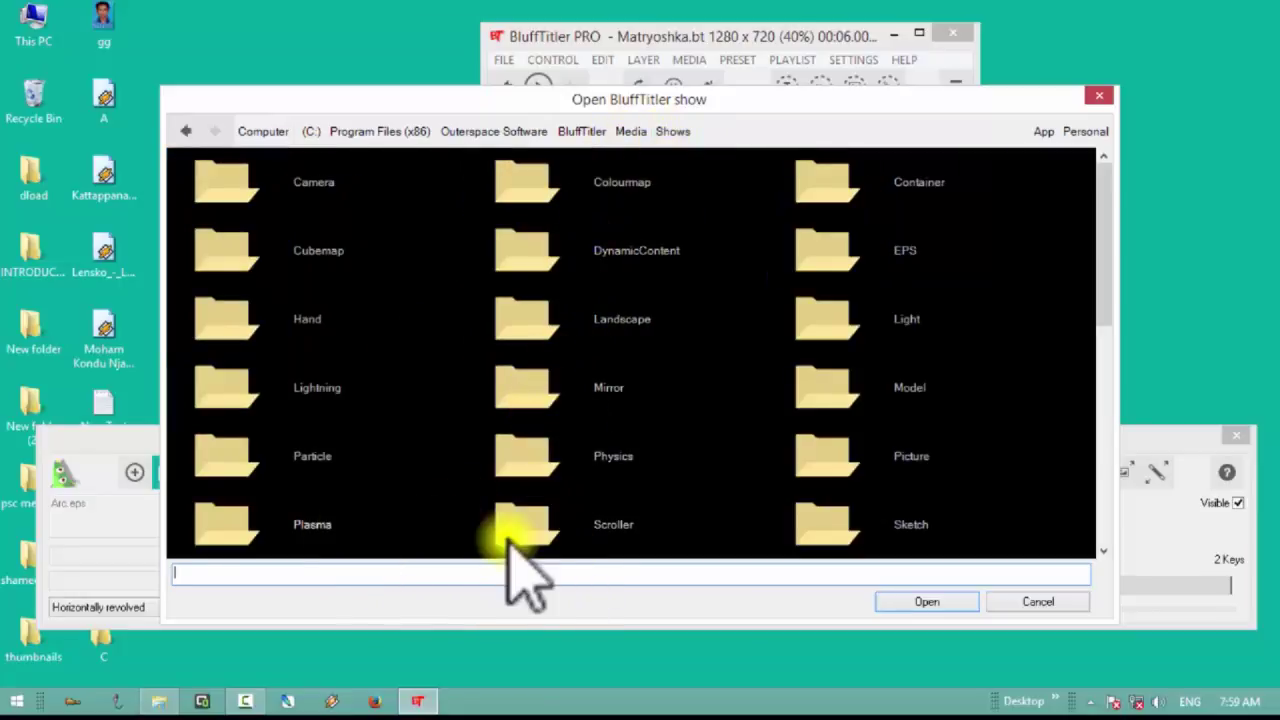
left_click(609, 518)
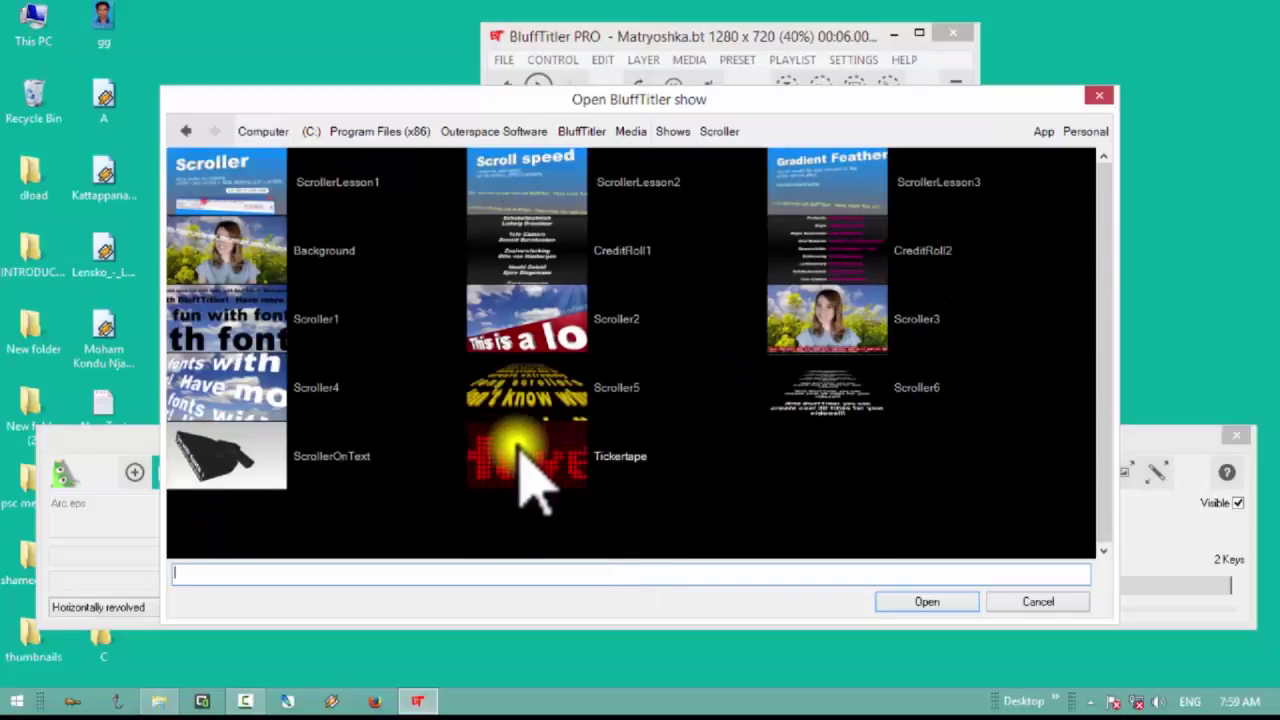
left_click(630, 131)
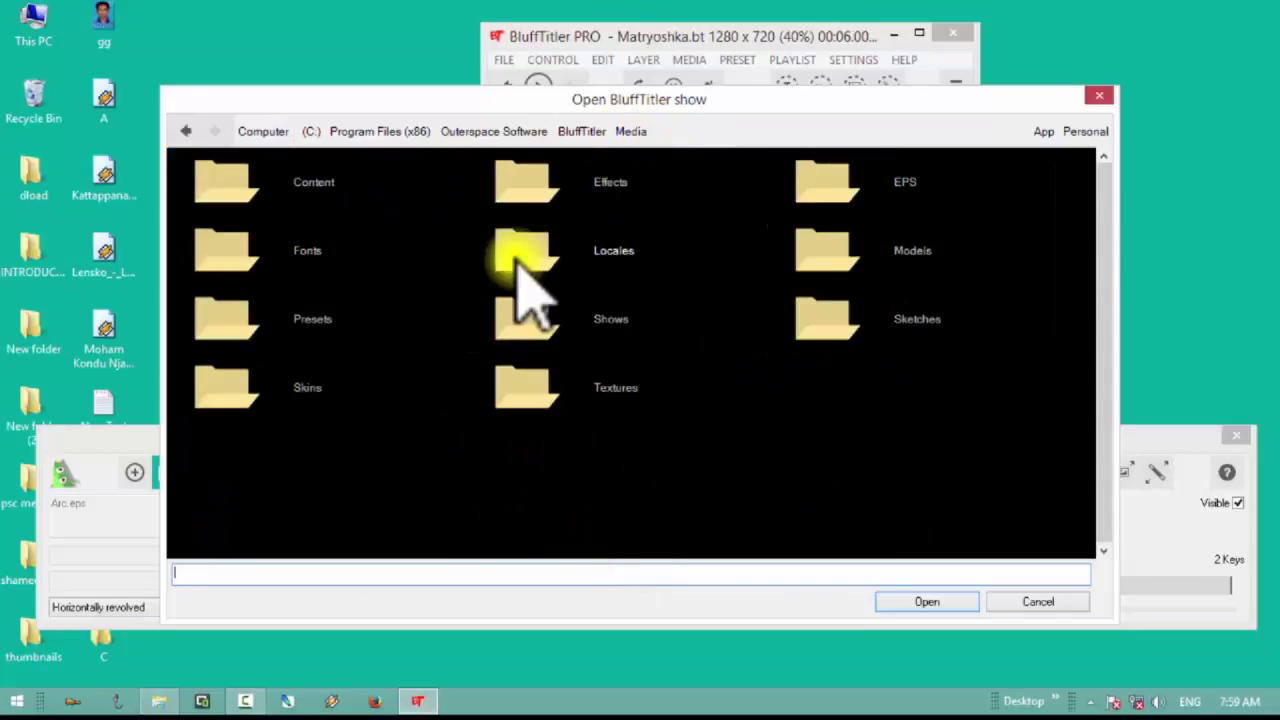
left_click(581, 131)
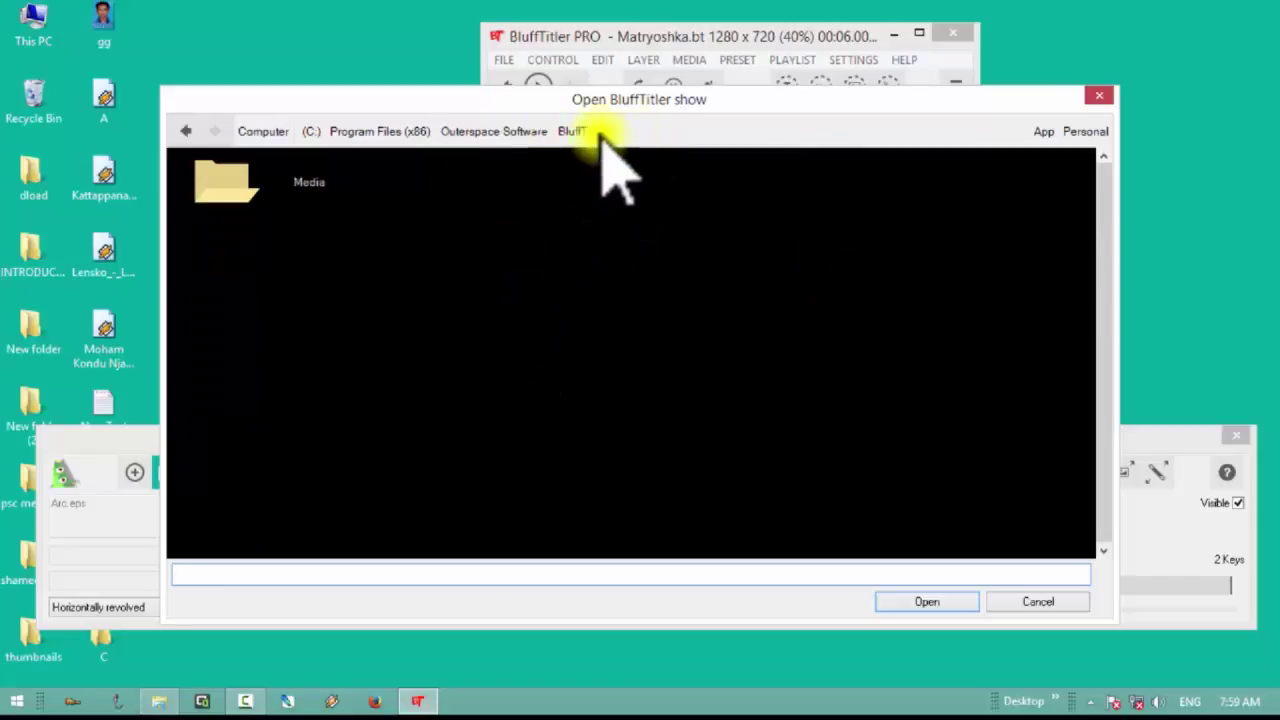
left_click(305, 185)
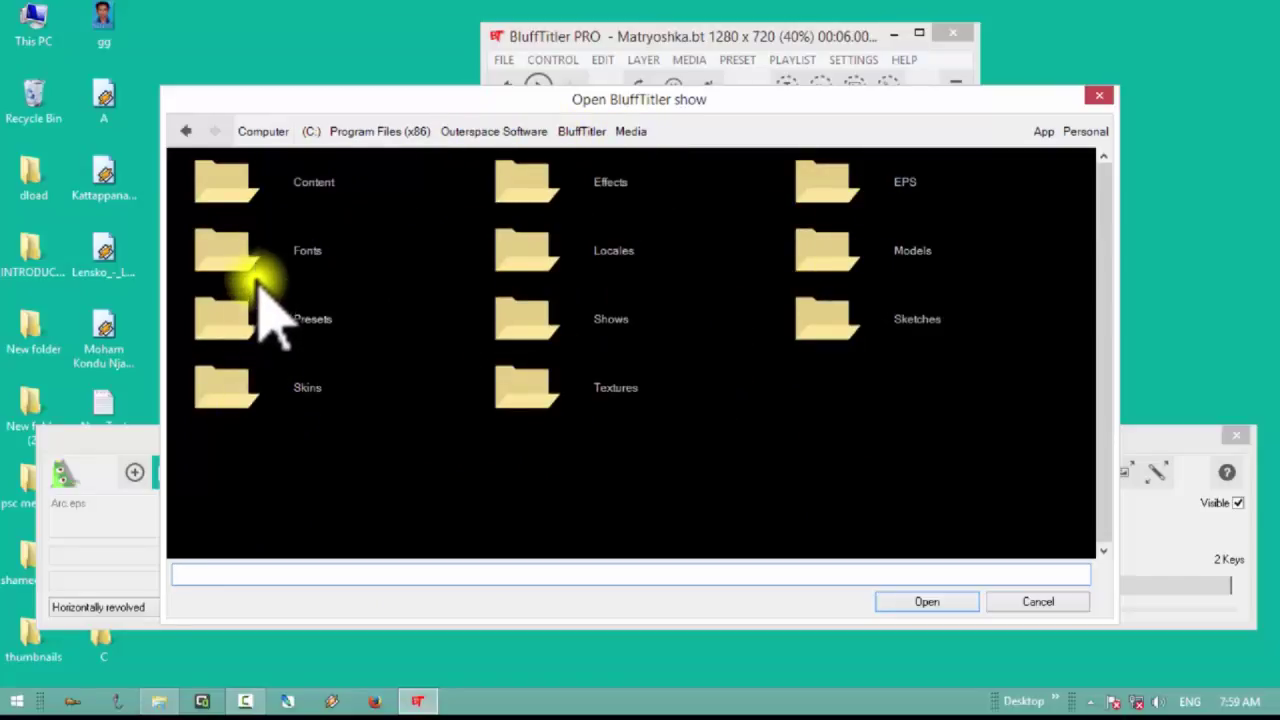
left_click(1099, 96)
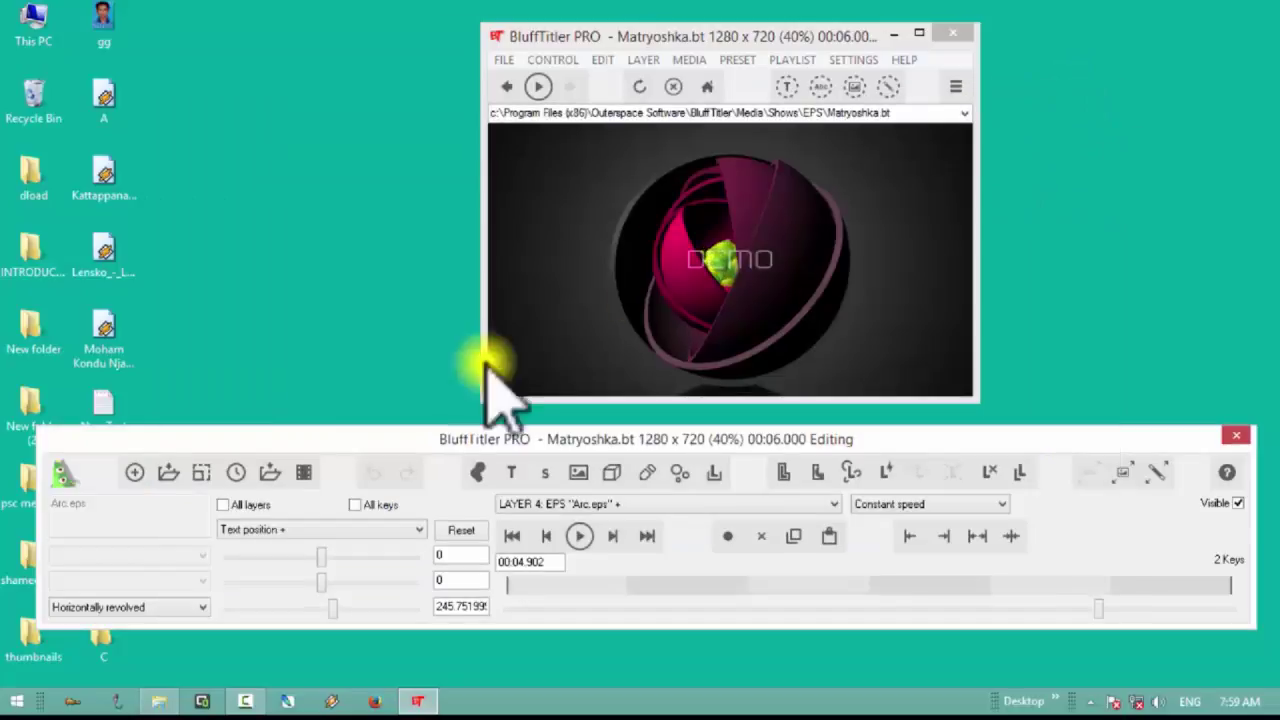
Open the Daisies sample show from the Landscape folder of Shows and play its animation
left_click(172, 472)
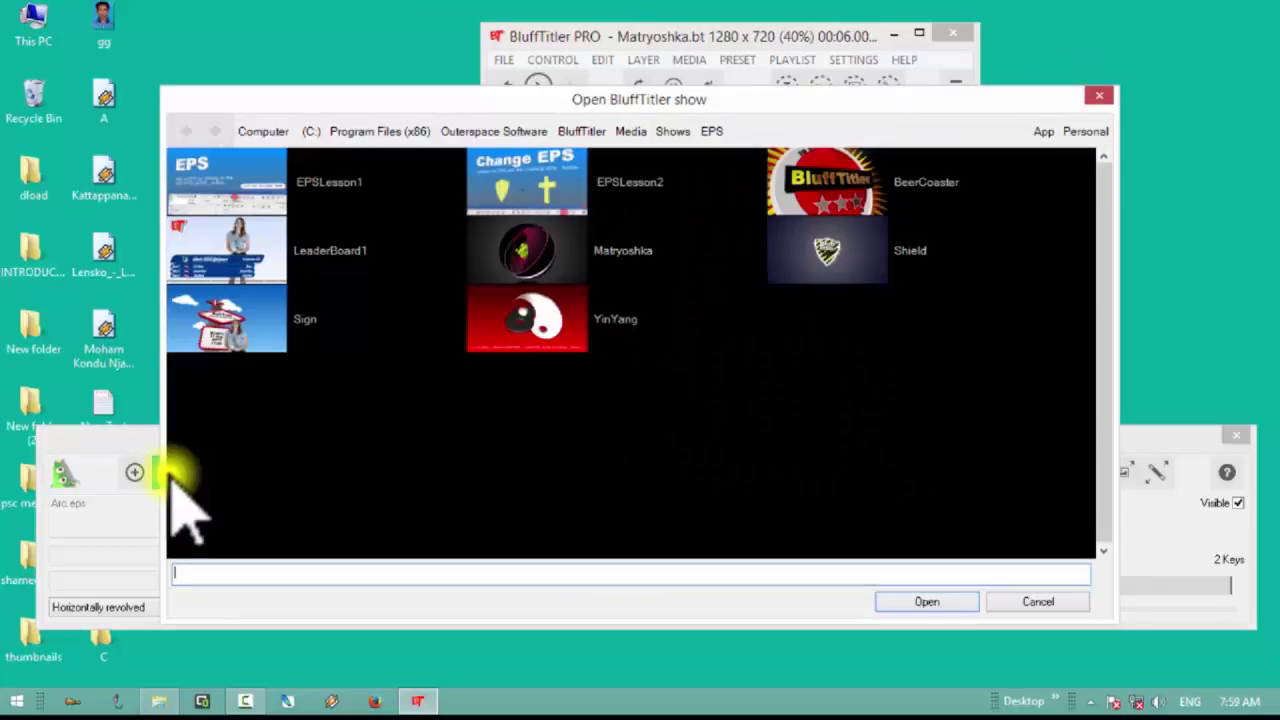
left_click(670, 131)
left_click(528, 322)
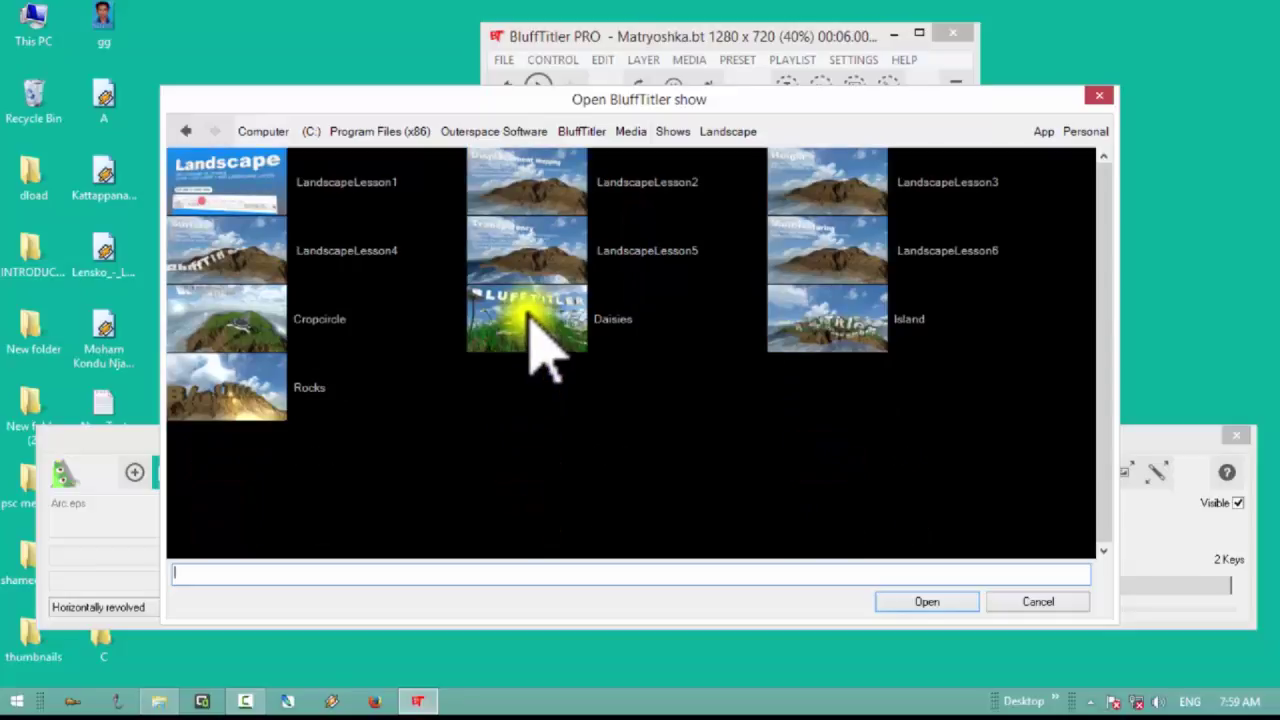
left_click(531, 309)
left_click(580, 537)
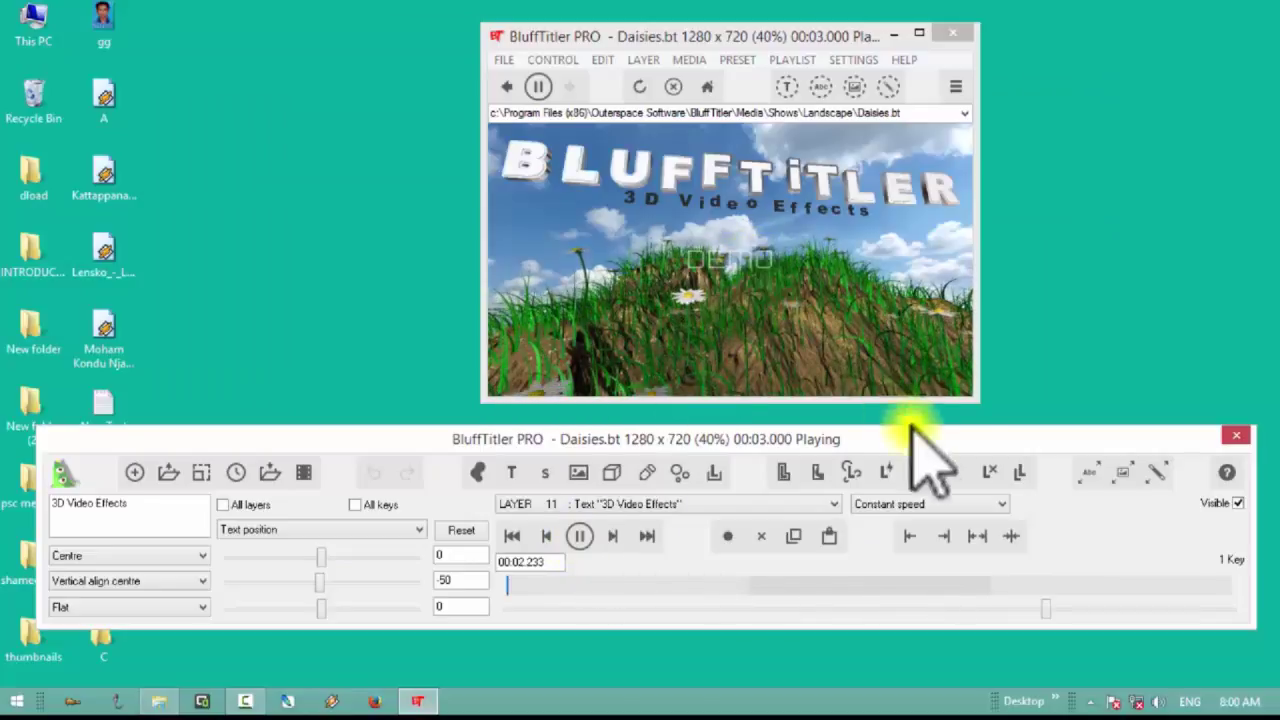
Enlarge the show preview window and move it up so it clears the editing window
left_click_drag(980, 409, 1223, 457)
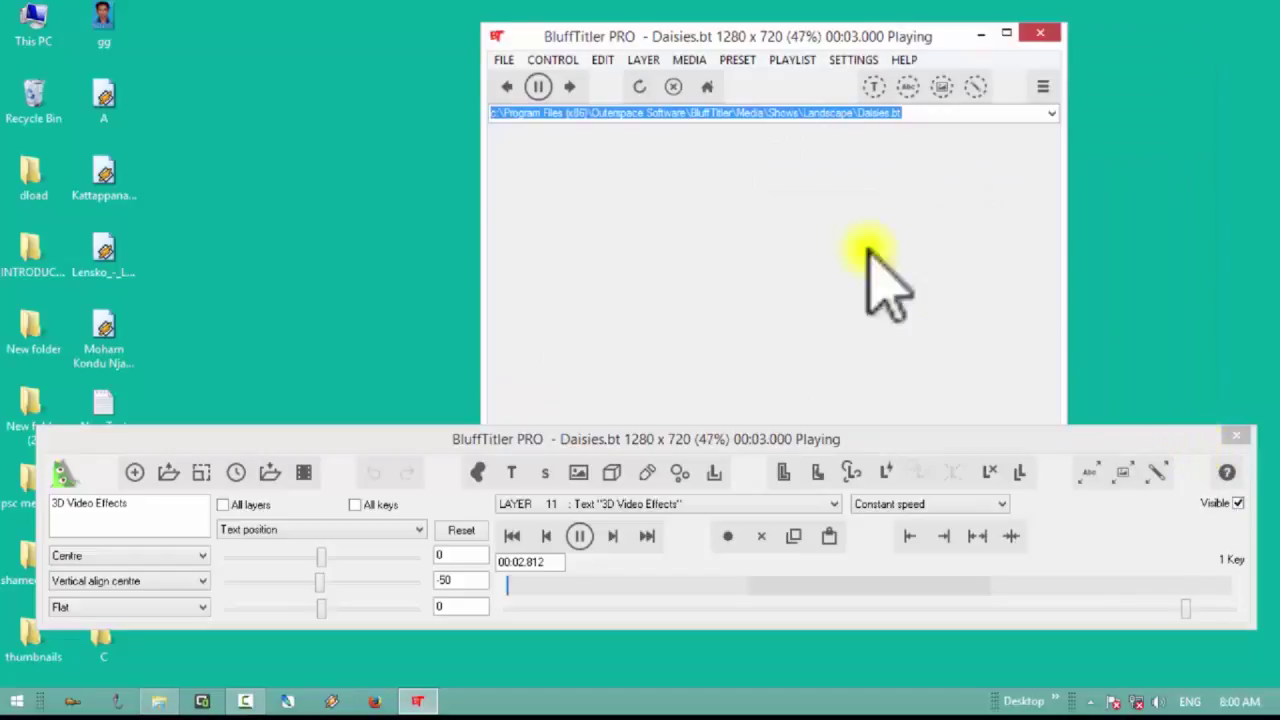
left_click_drag(768, 38, 712, 11)
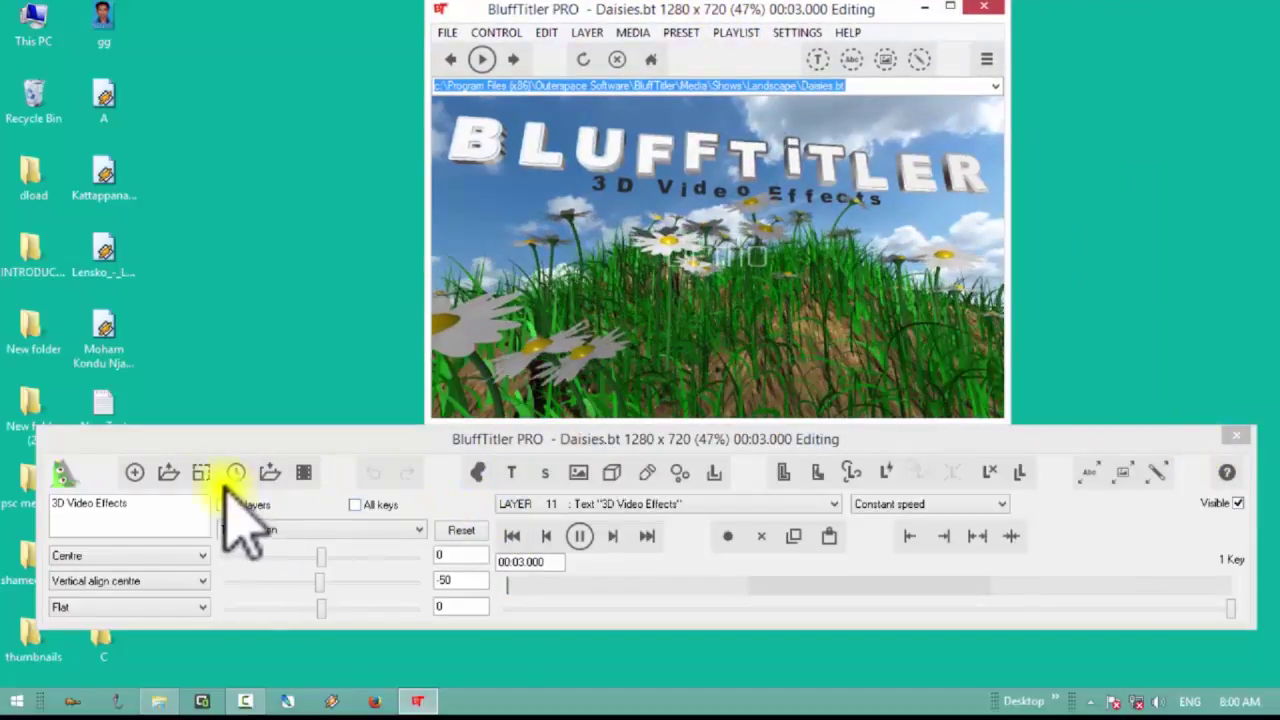
Open the Cropcircle sample show from the Landscape folder and play its animation
left_click(168, 472)
left_click(214, 314)
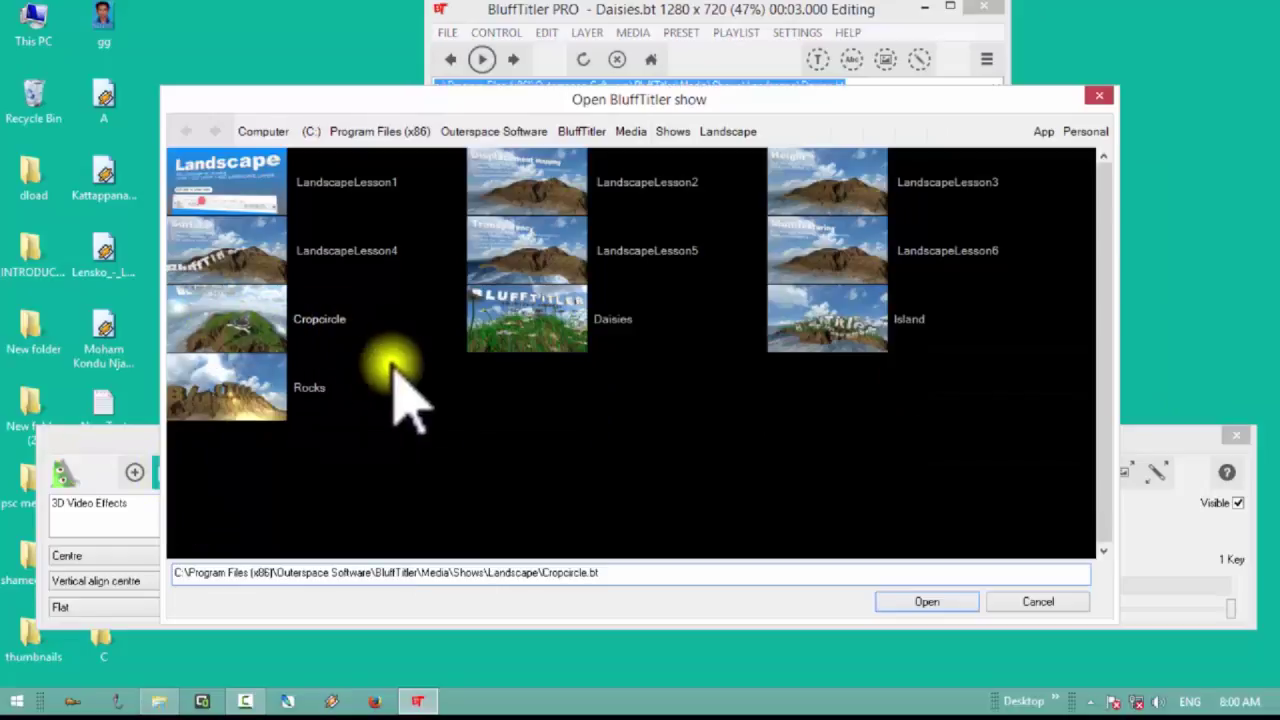
double_click(268, 335)
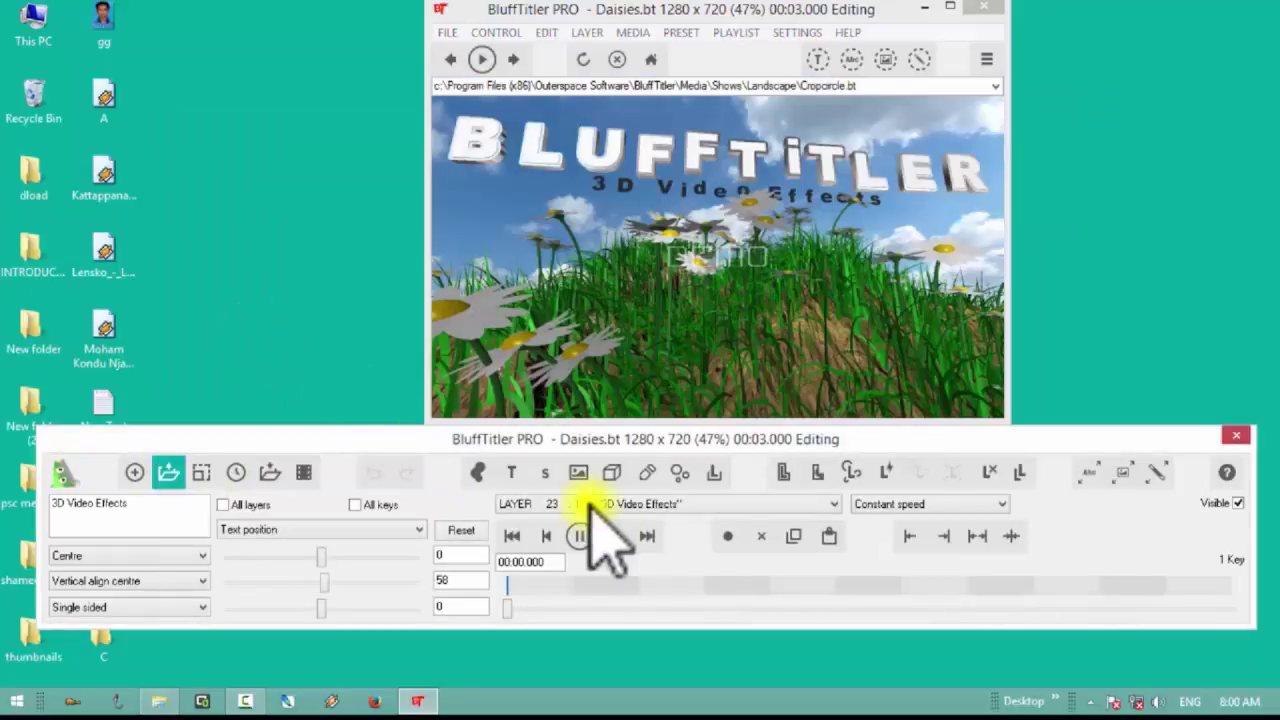
left_click(583, 537)
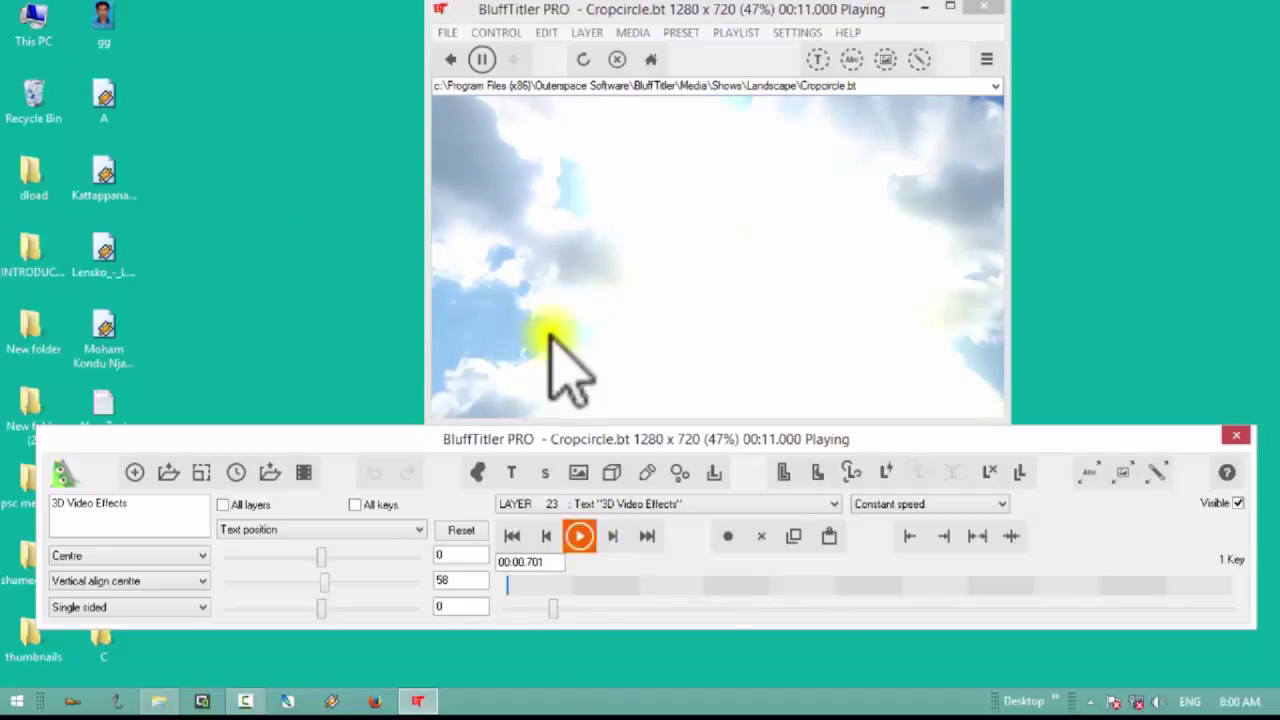
Move the editing window down clear of the preview and pause the Cropcircle animation
left_click_drag(662, 440, 664, 475)
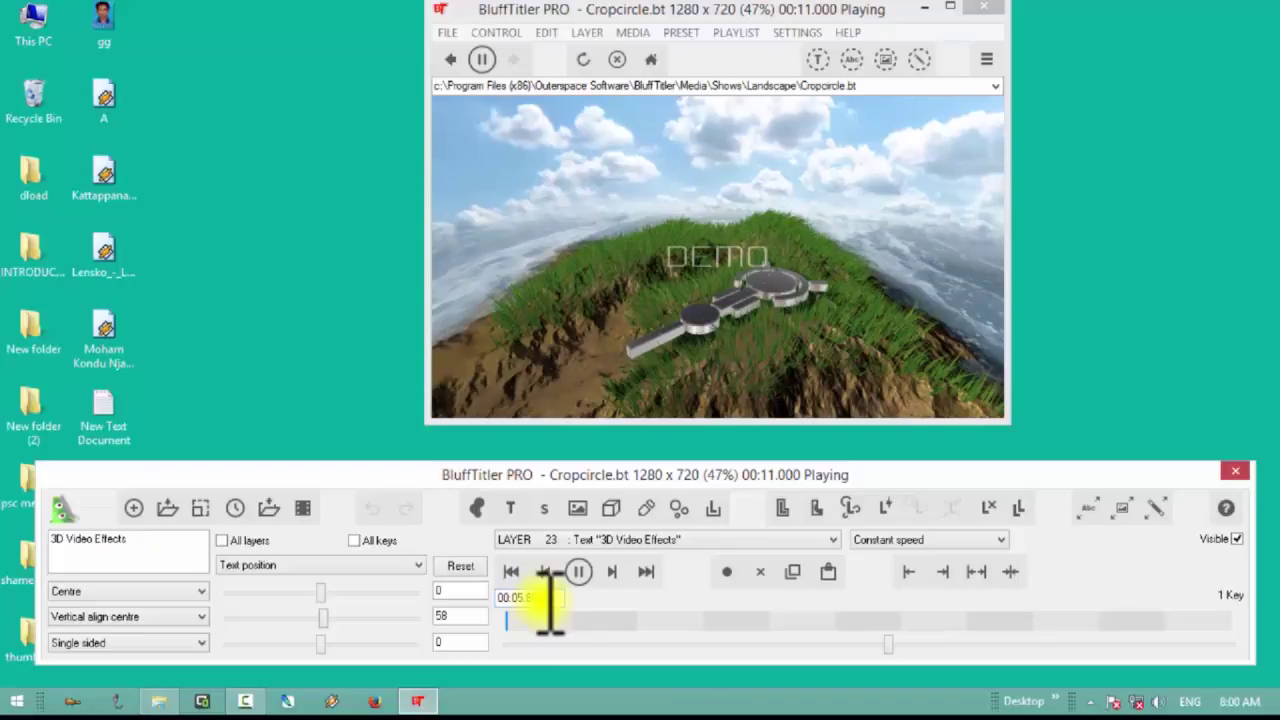
left_click(578, 571)
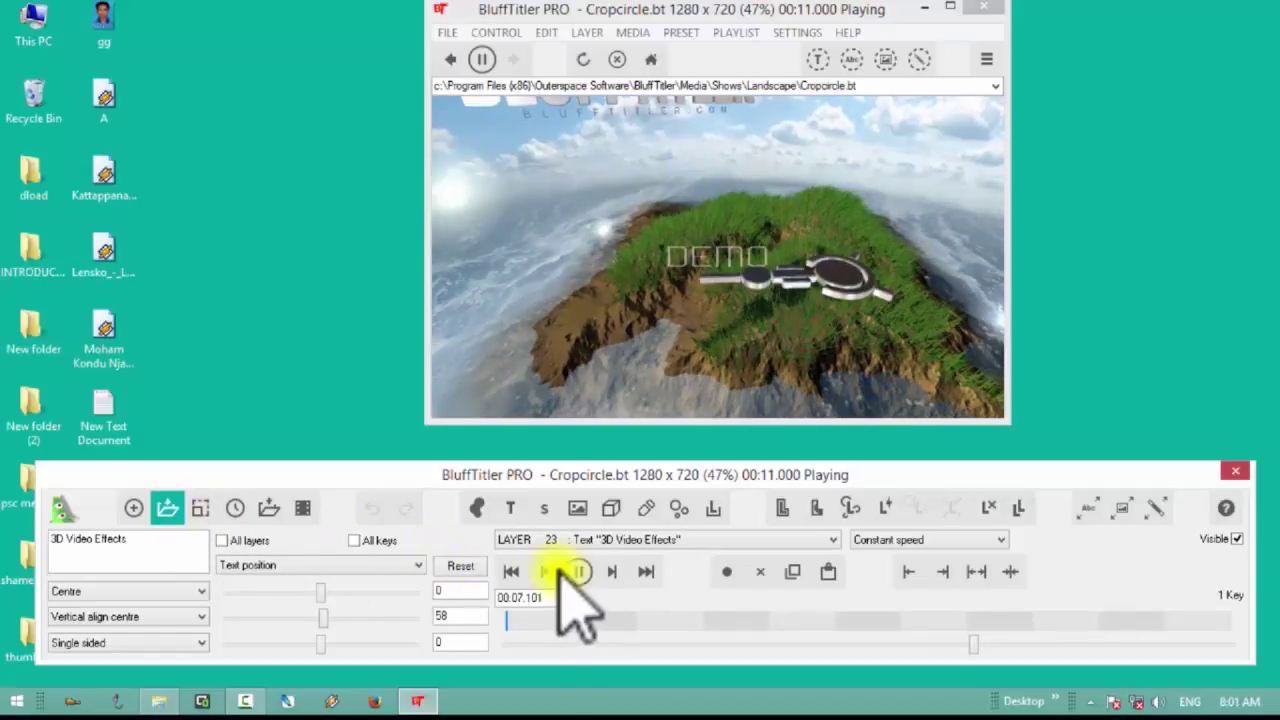
left_click(579, 571)
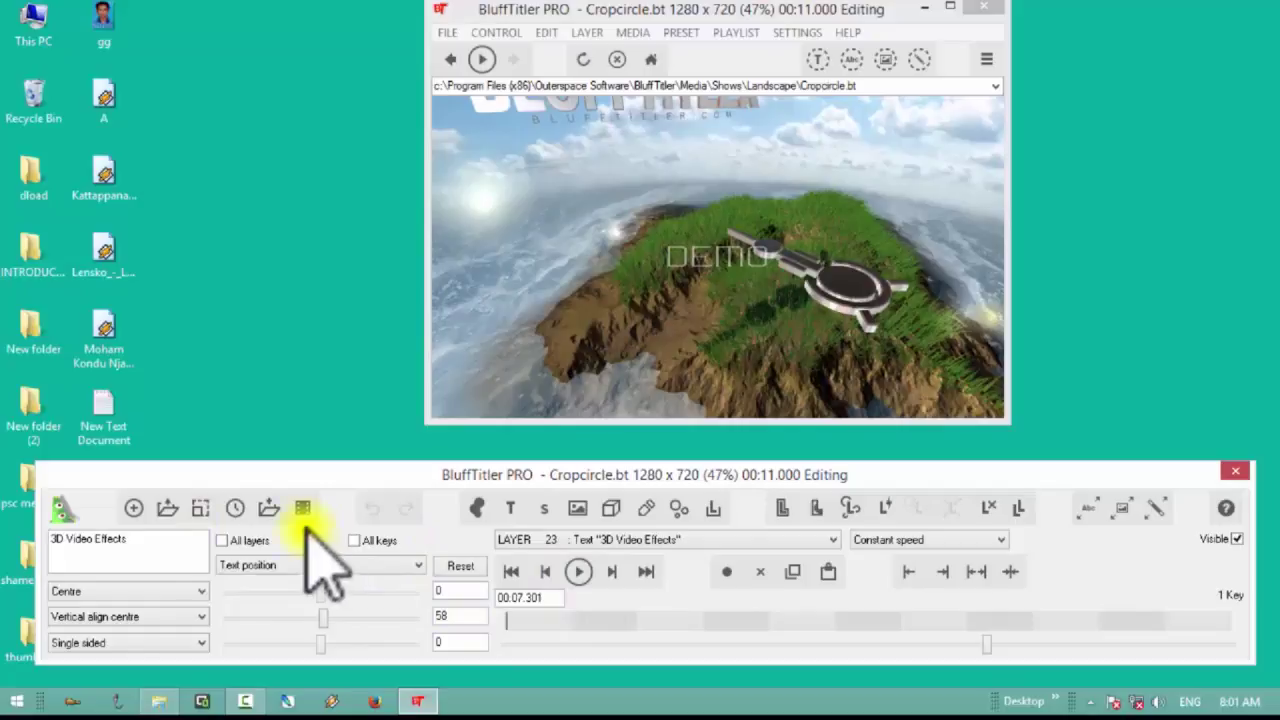
Open the SkyBoxLesson2 sample show from the Skybox folder of Shows and play its animation
left_click(170, 508)
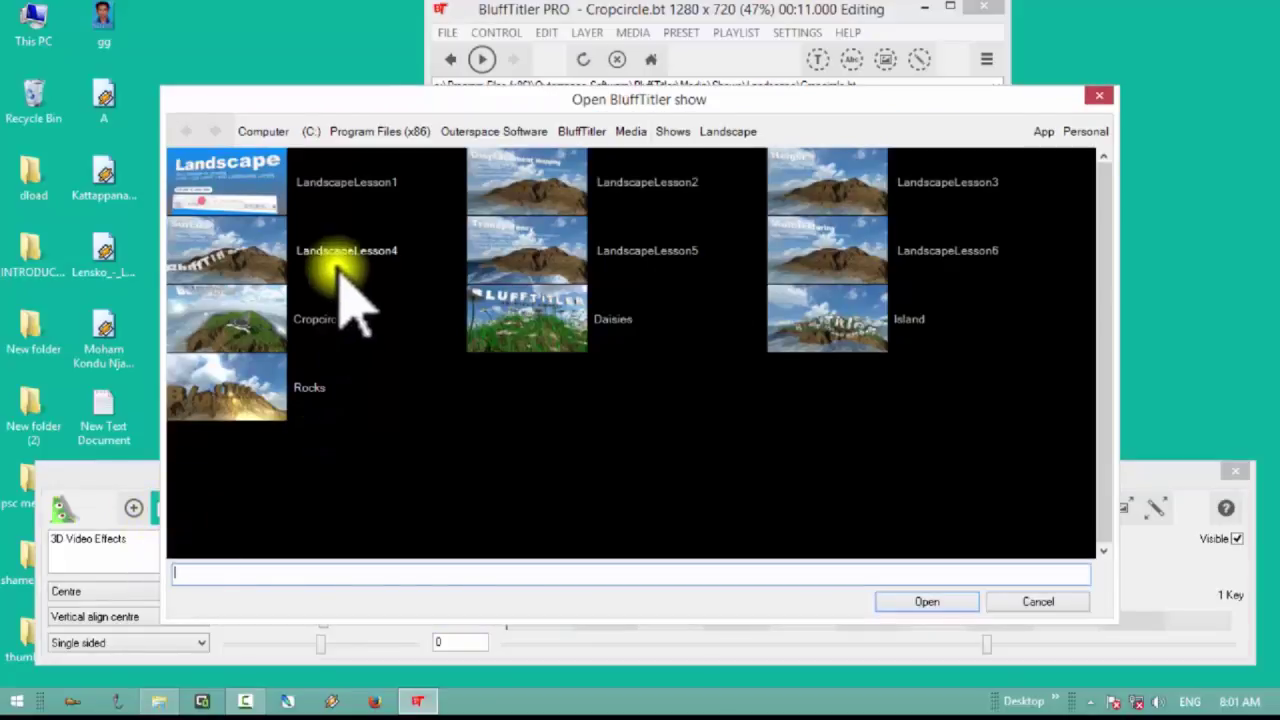
left_click(672, 131)
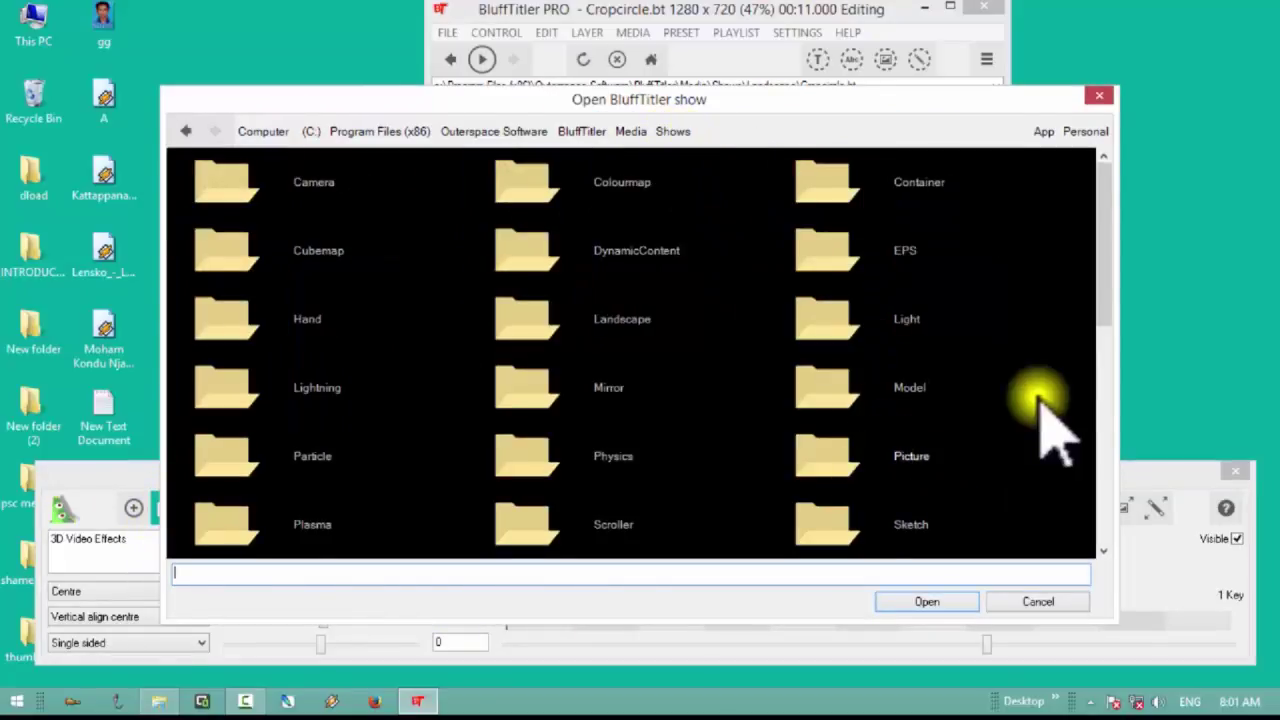
left_click_drag(1098, 312, 1090, 390)
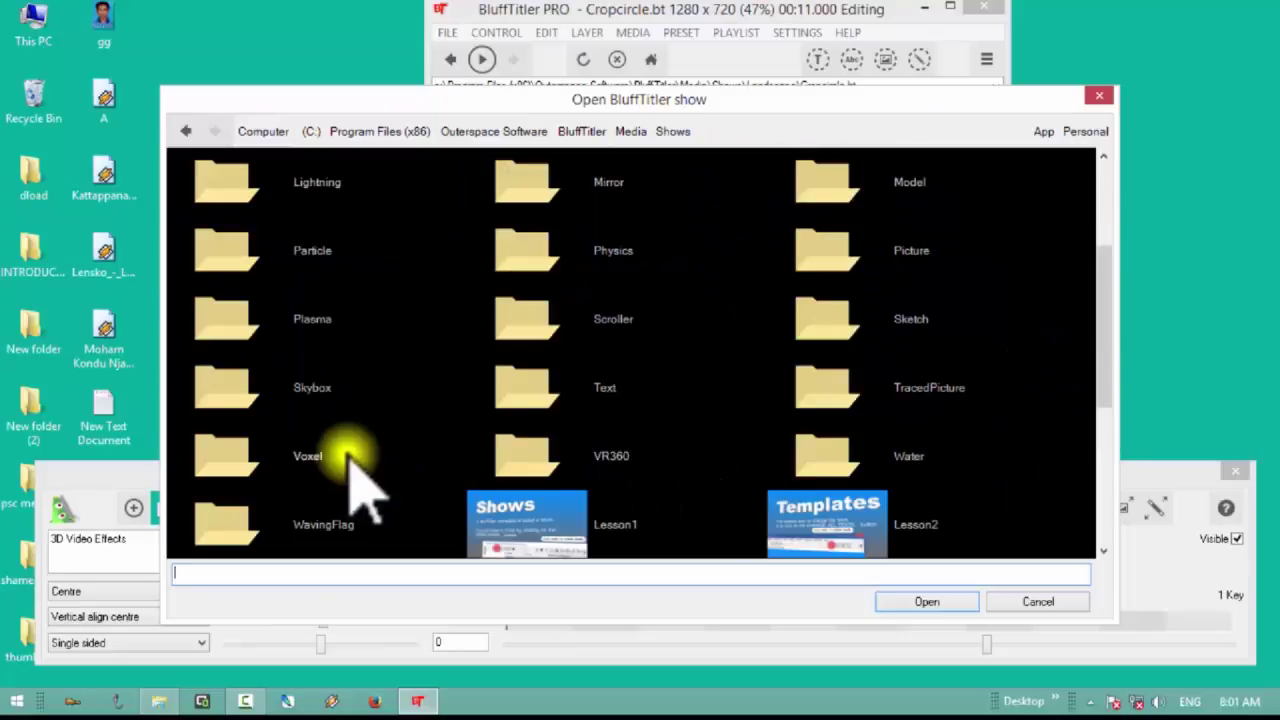
left_click(289, 390)
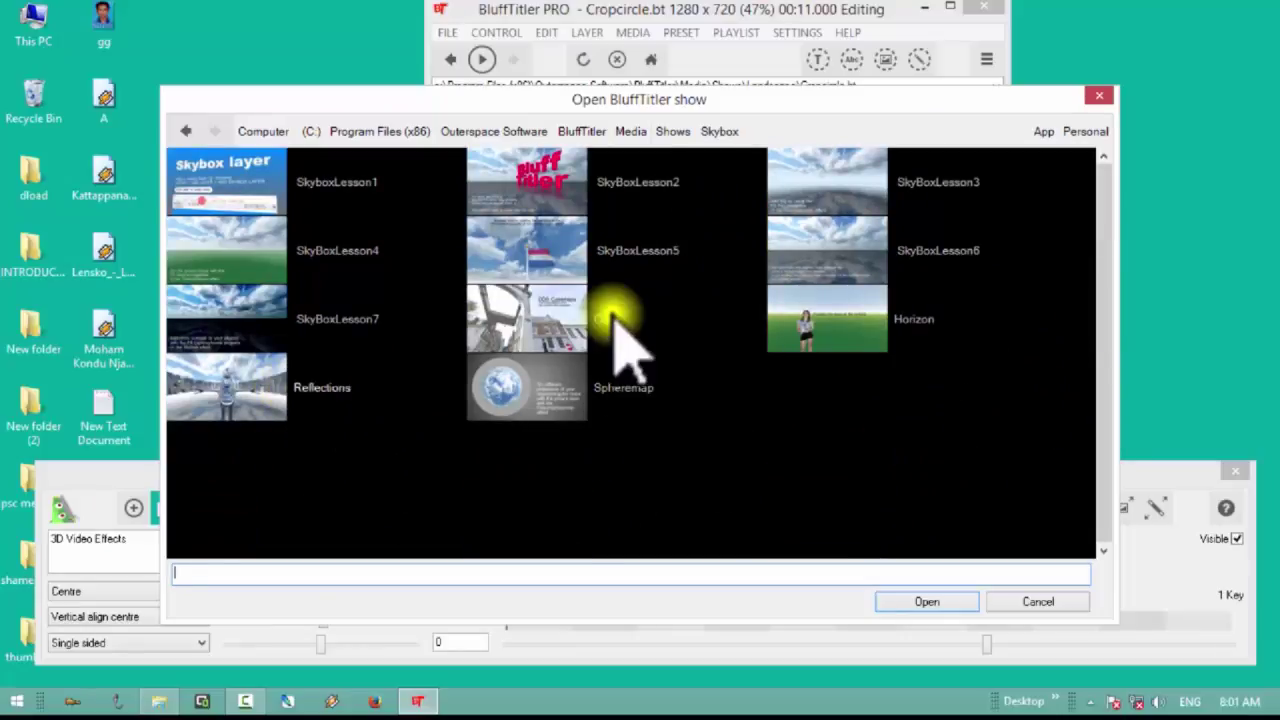
double_click(555, 175)
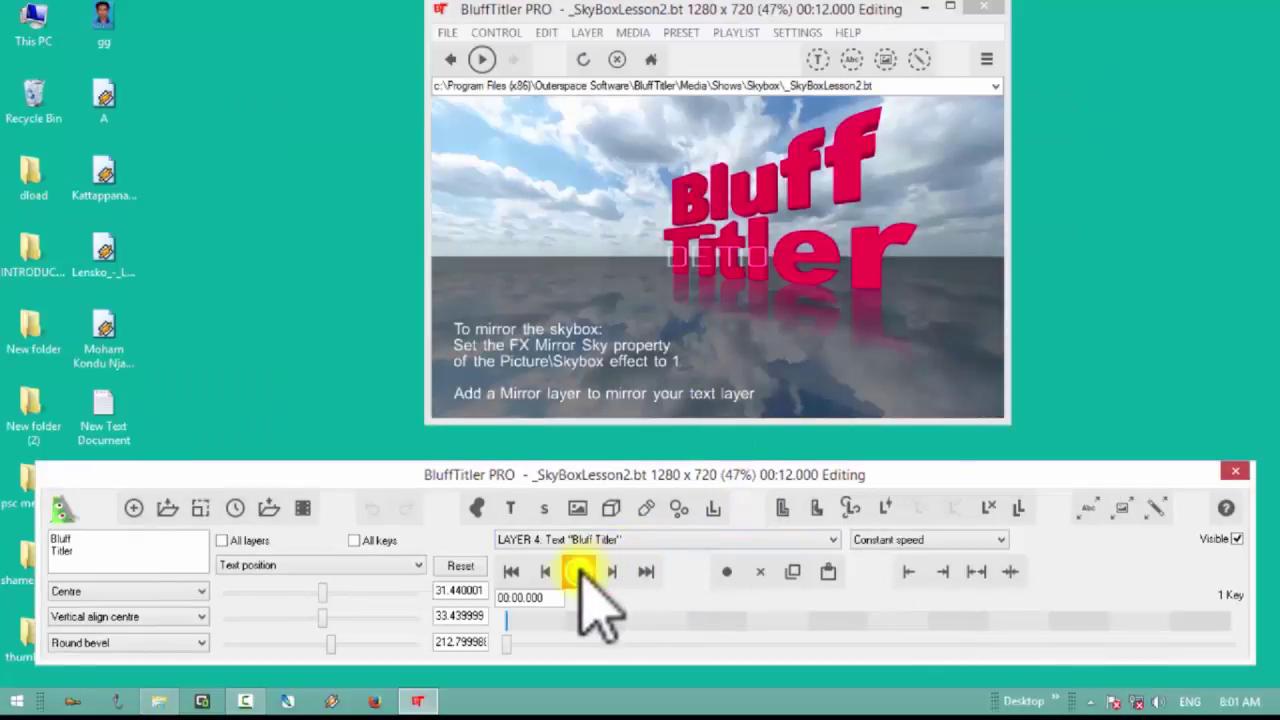
left_click(580, 572)
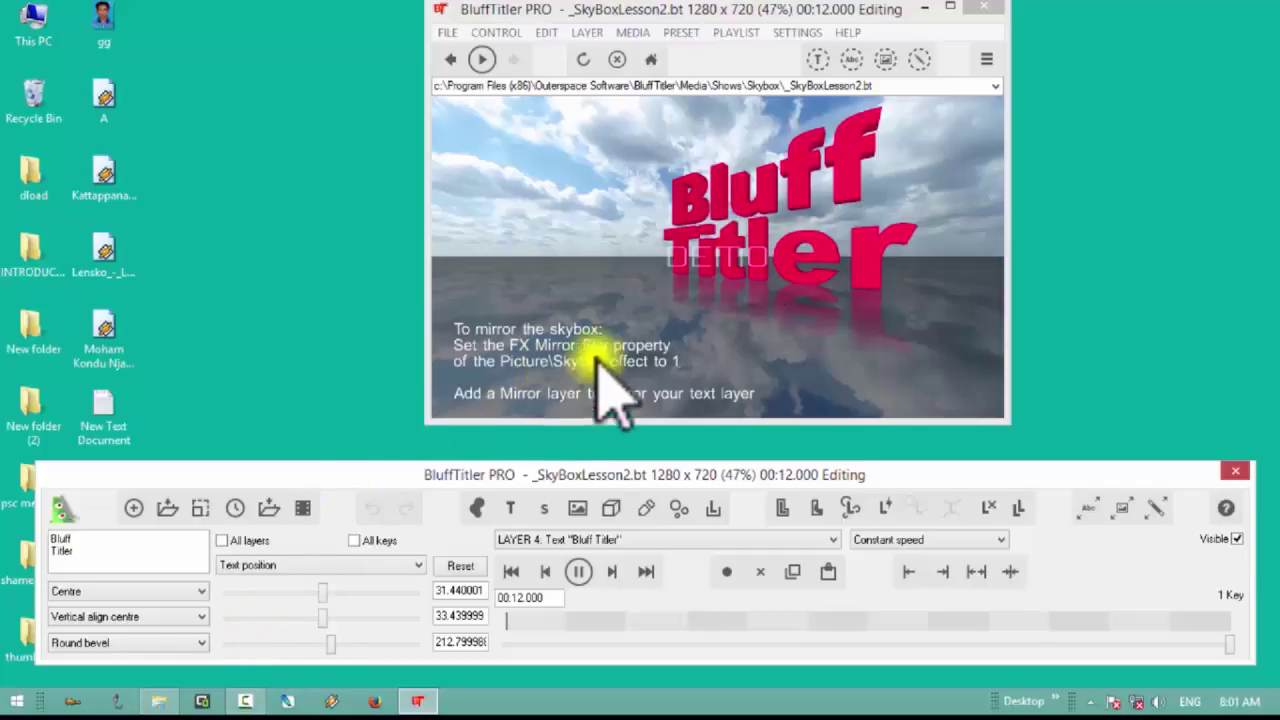
Replace the "Bluff Titler" text of layer 4 with a person's name and initials in capitals, split over two lines
left_click(607, 541)
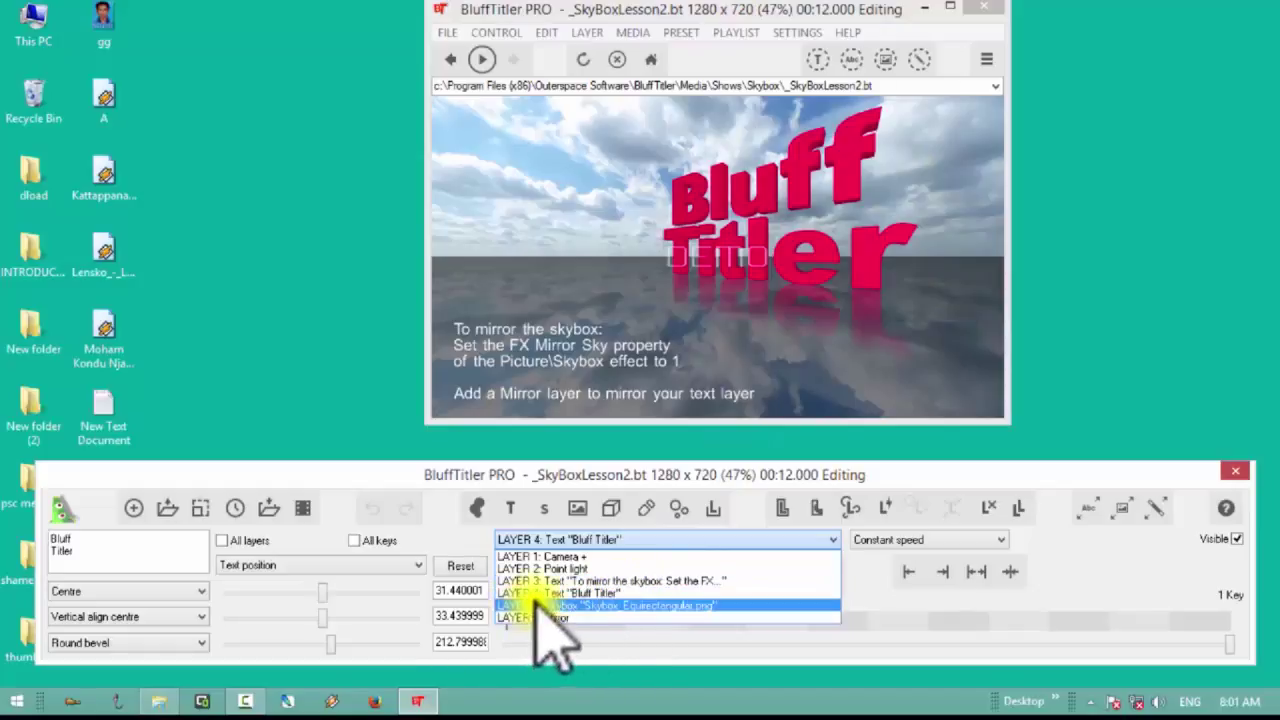
left_click(610, 594)
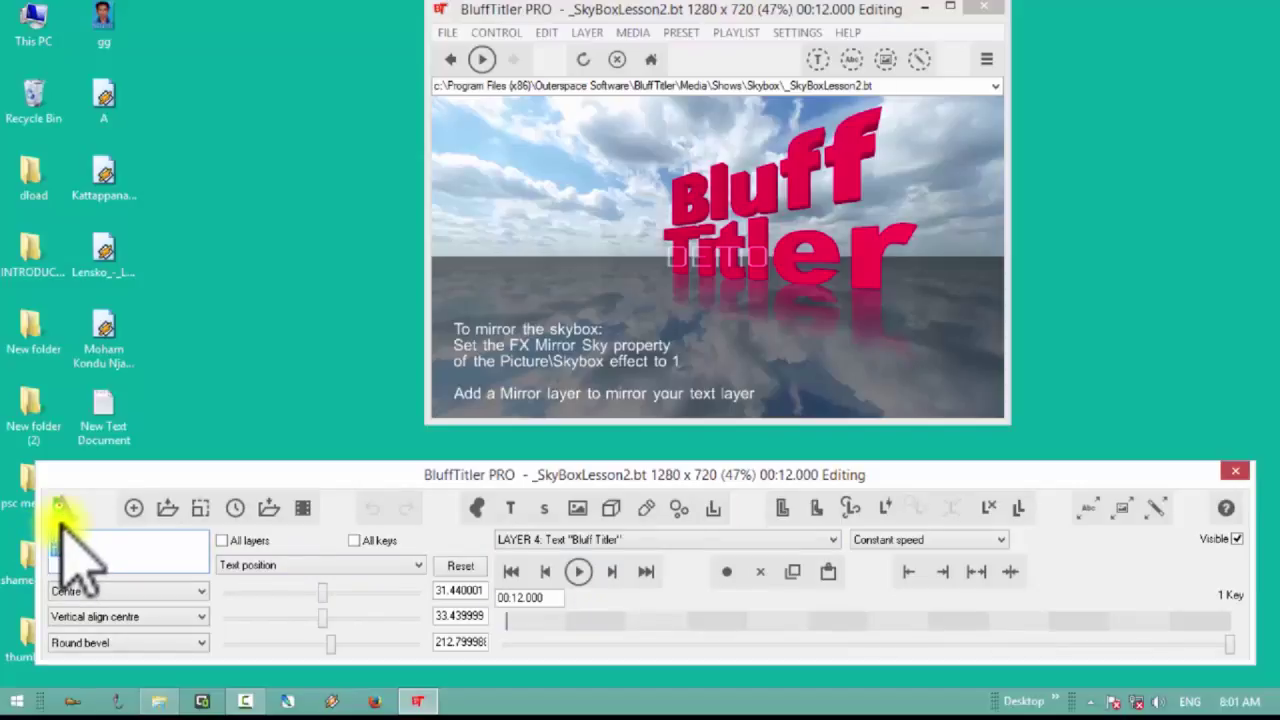
type("go")
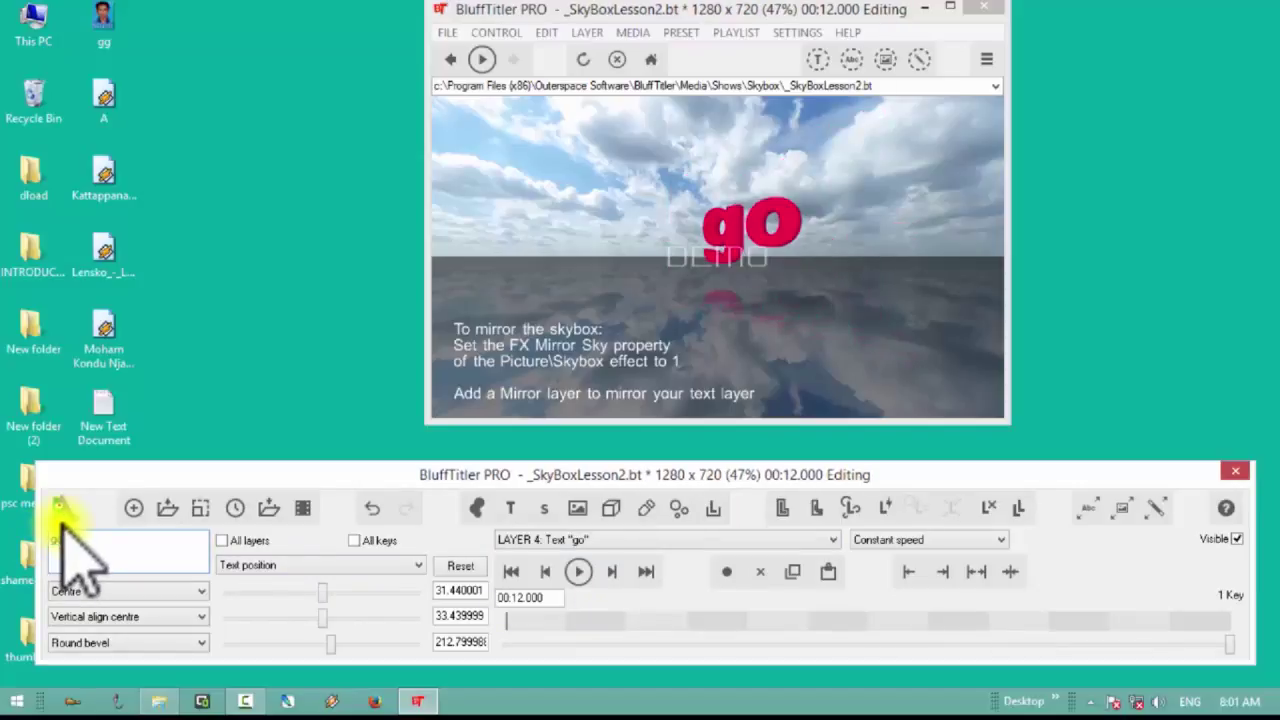
key("BackSpace")
key("BackSpace")
key("BackSpace")
key("BackSpace")
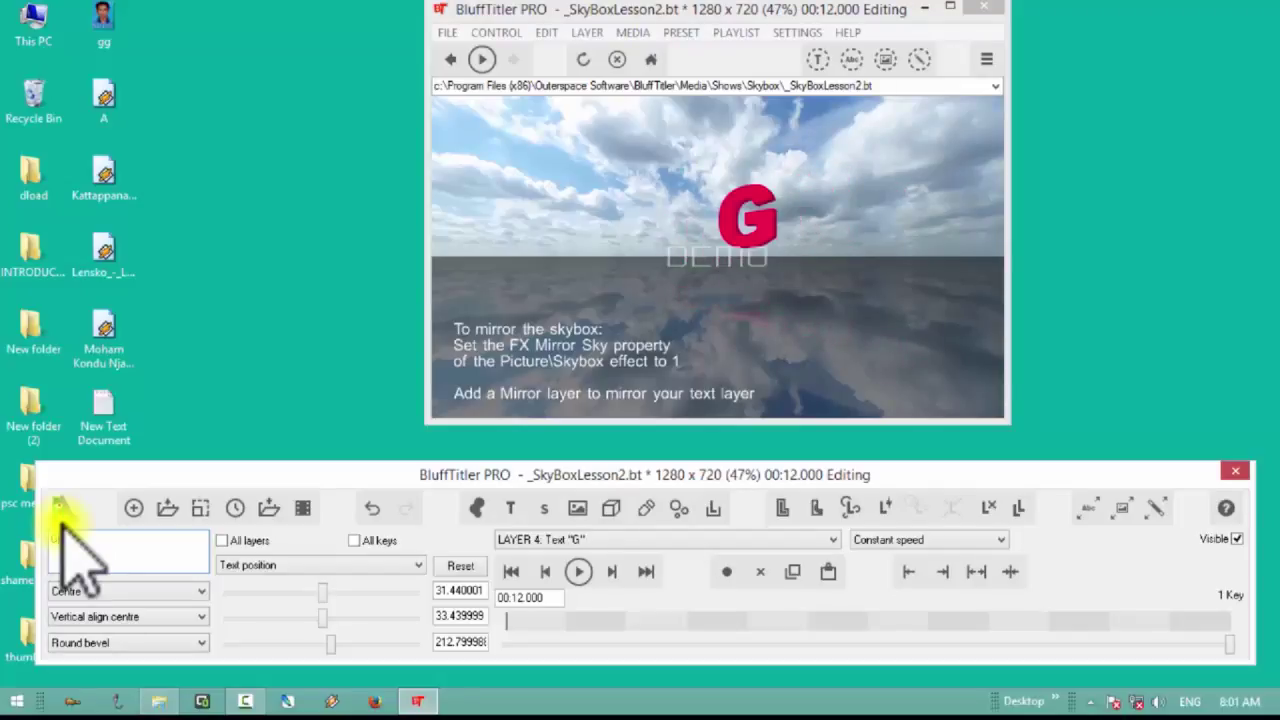
type("OVIND")
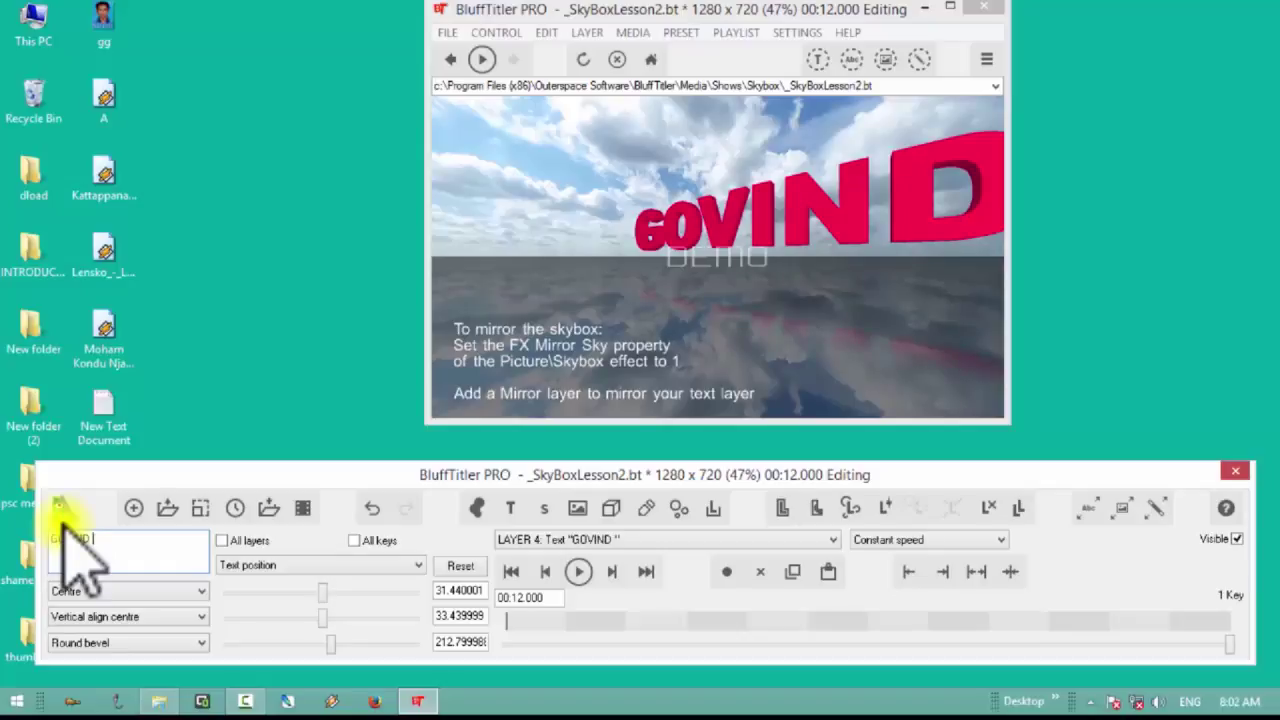
key("Return")
type("JK")
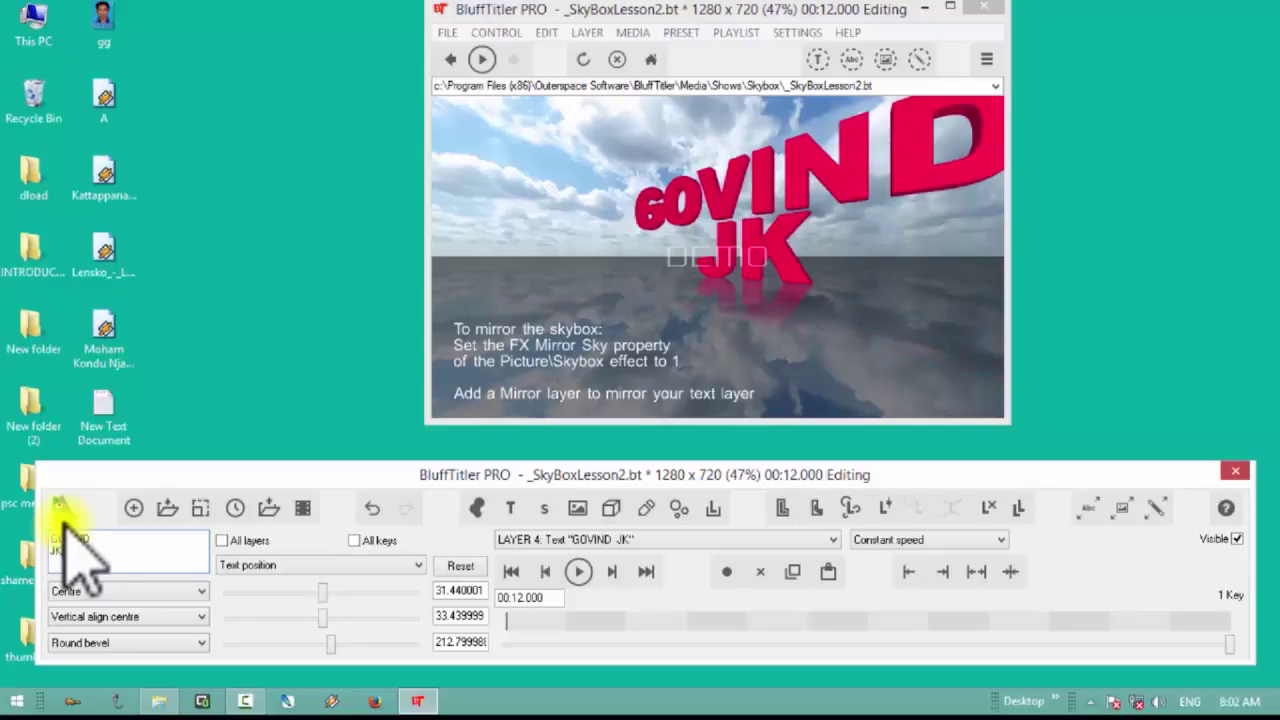
Replace the first paragraph of text layer 3 with the lines SDGEDGRFEST4TERYE45634REWRTD, DSRTERTYE4TRE, SETGRETET and RDYREY, and play and pause the show
left_click(585, 540)
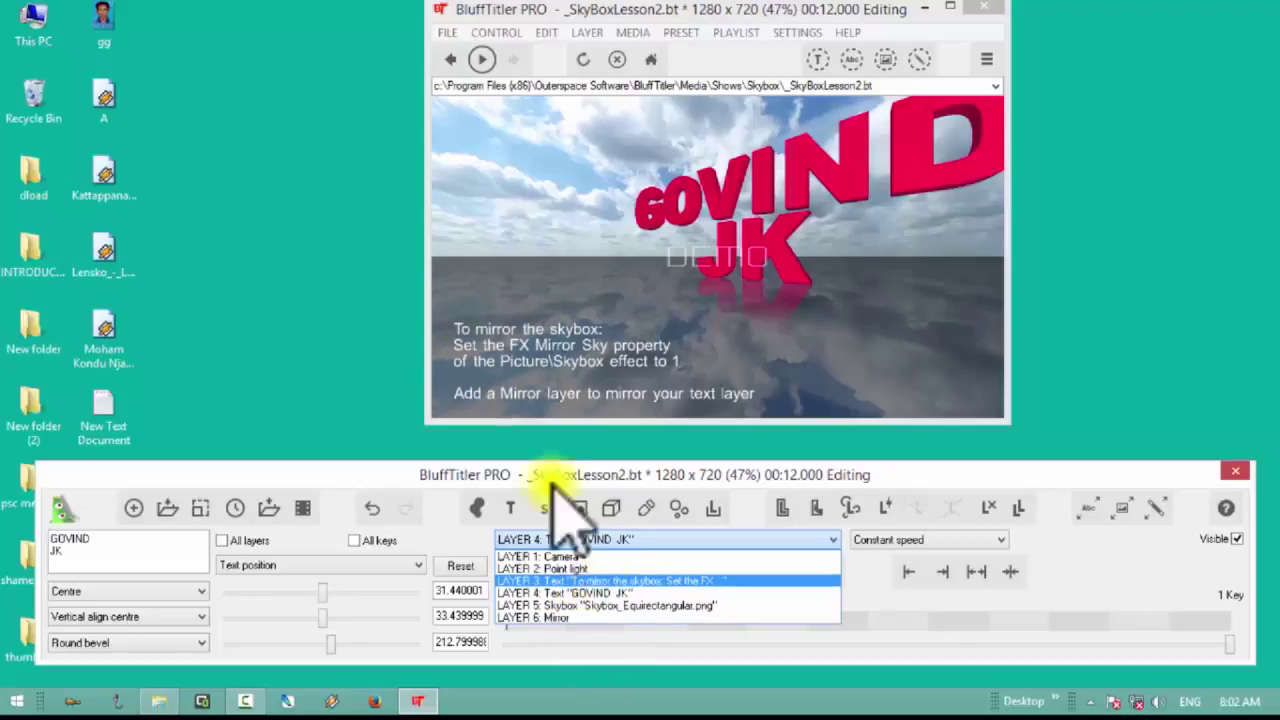
left_click(675, 582)
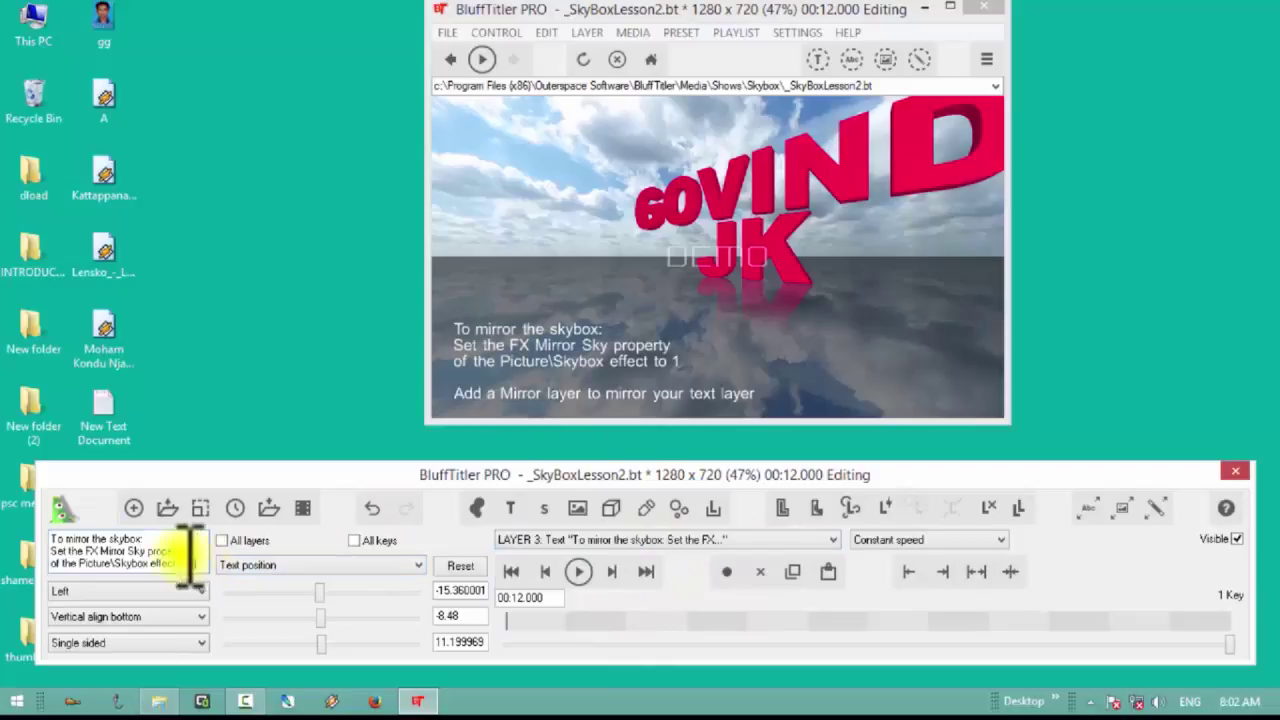
left_click_drag(190, 555, 62, 510)
type("SDGEDG")
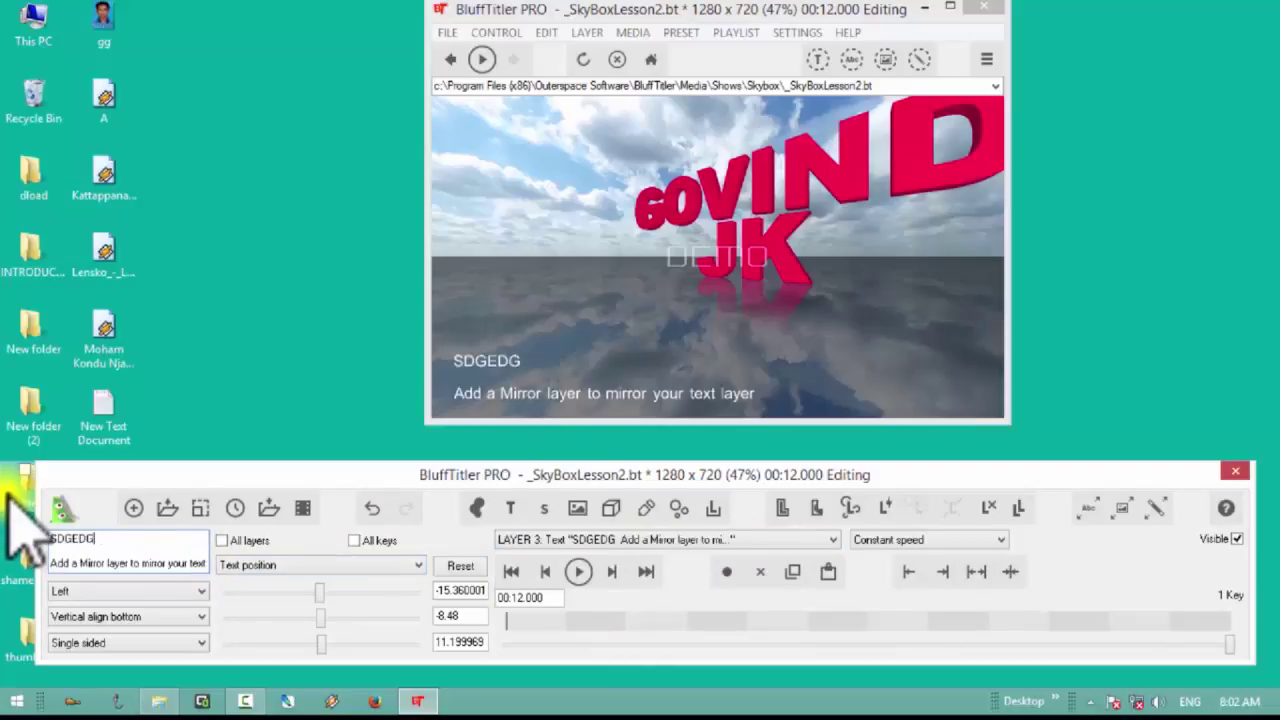
type("RFEST4TERYE45634REWRTD")
key("Return")
type("DSRT")
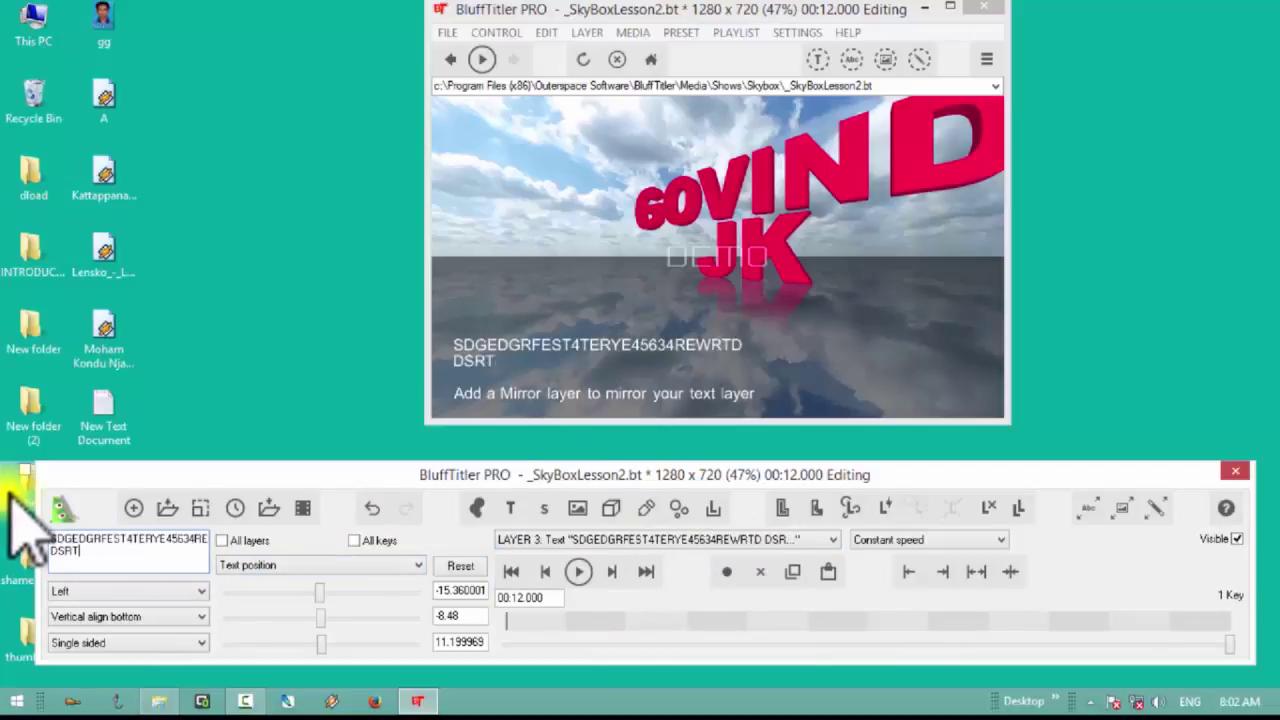
type("ERTYE4TRE")
key("Return")
type("SETGRETET")
key("Return")
type("RDYREY")
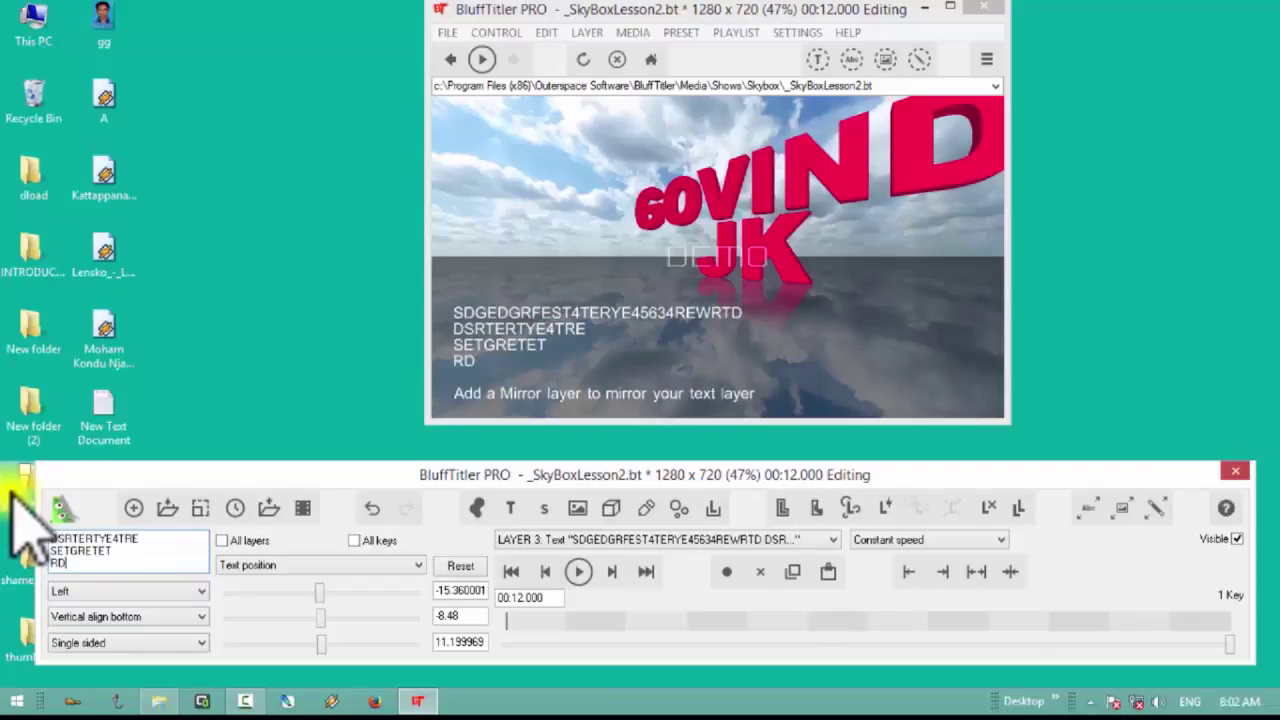
key("Return")
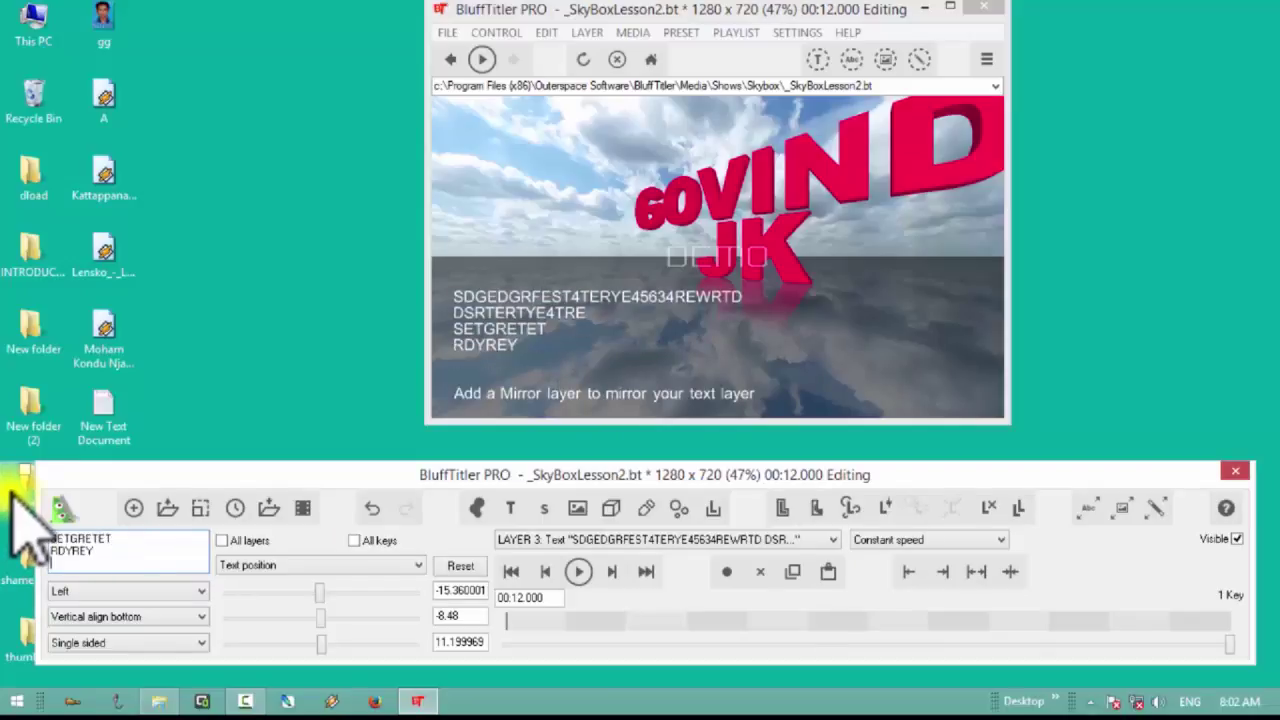
left_click(579, 574)
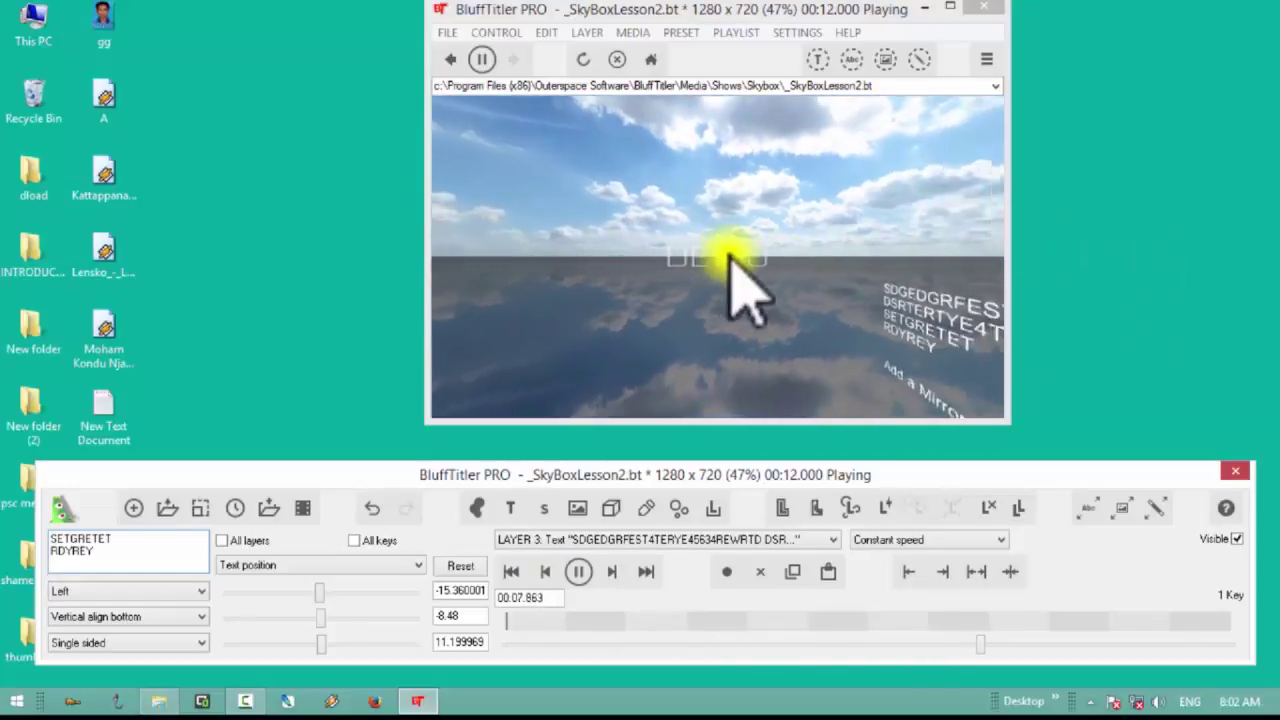
left_click(578, 571)
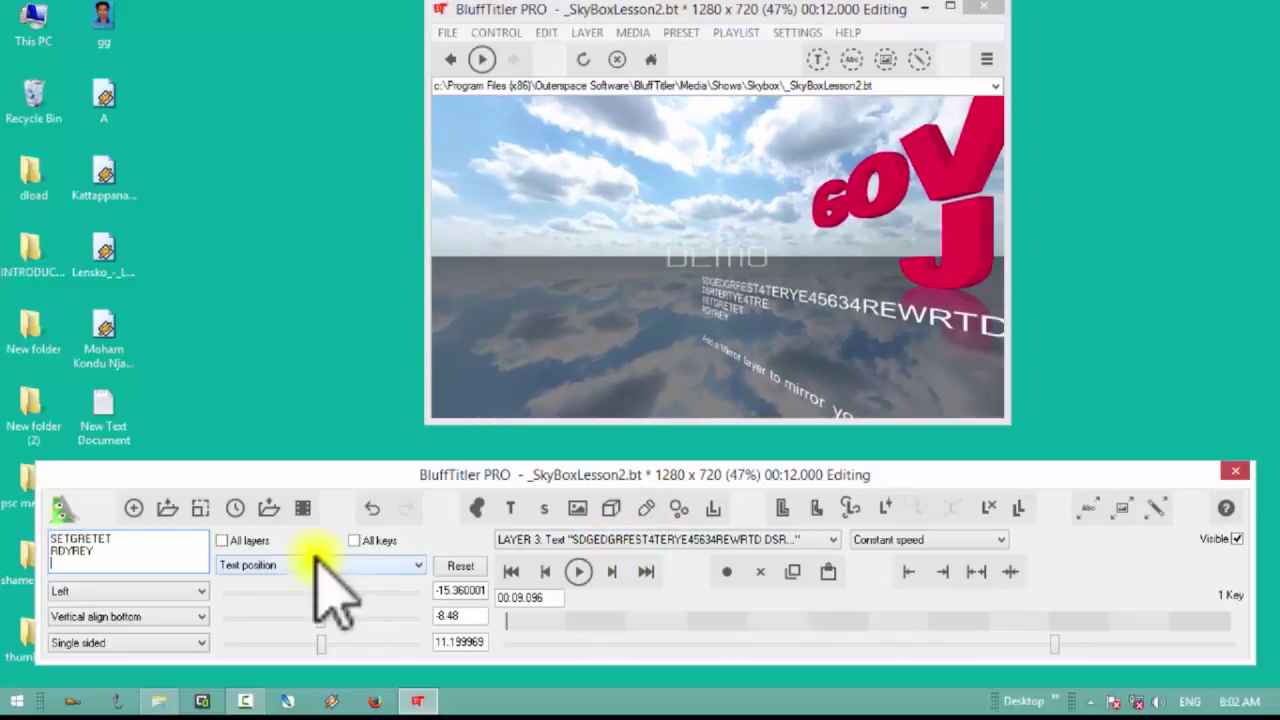
Open the Bix1 sample show from the Model folder of Shows
left_click(167, 507)
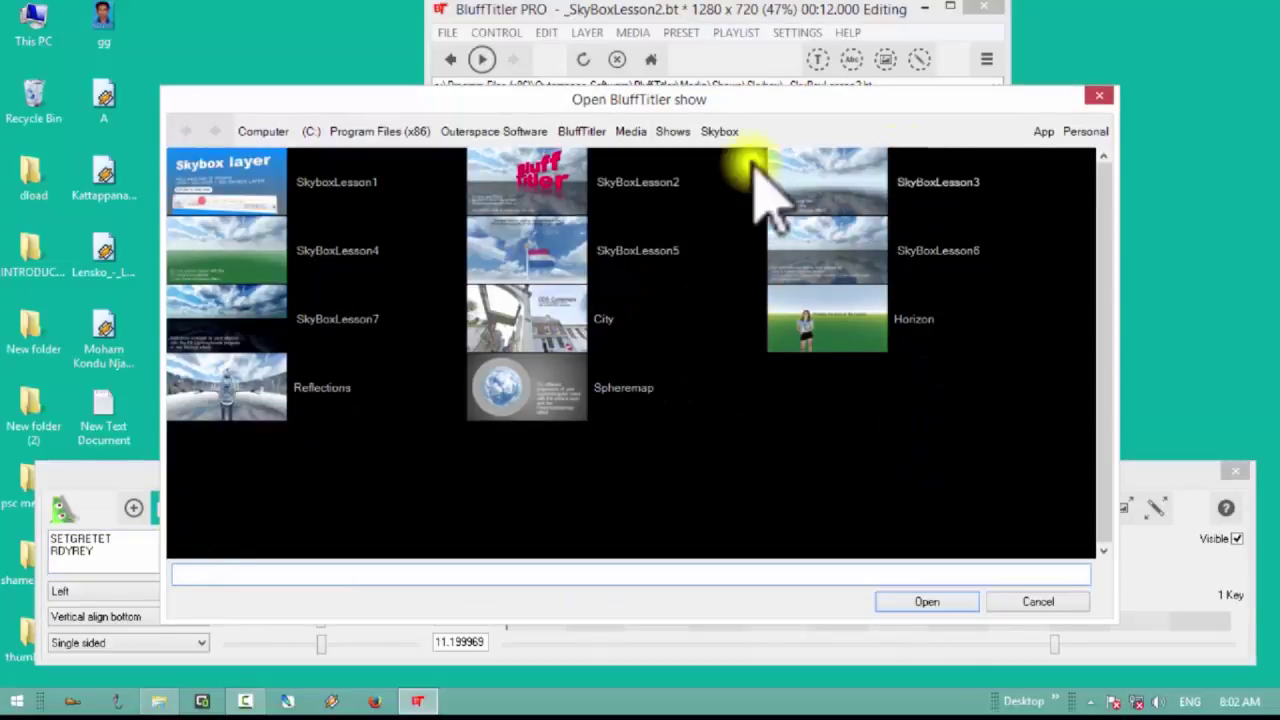
left_click(667, 131)
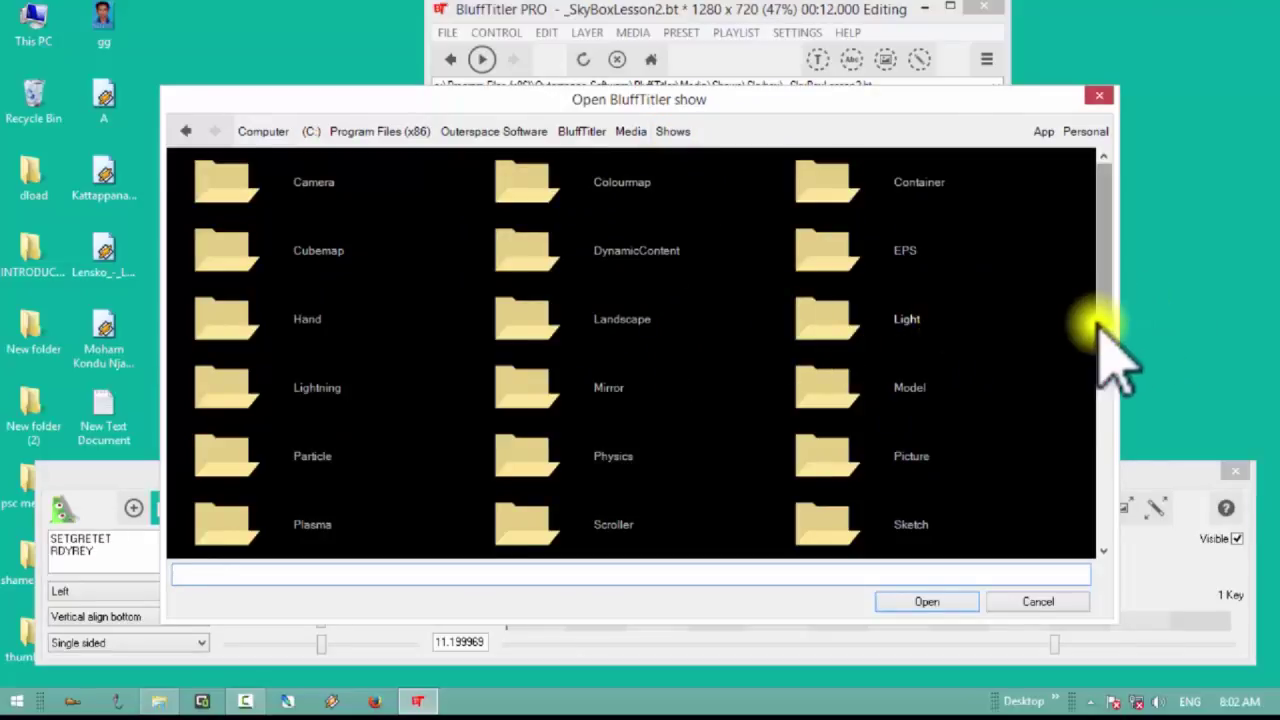
left_click(912, 395)
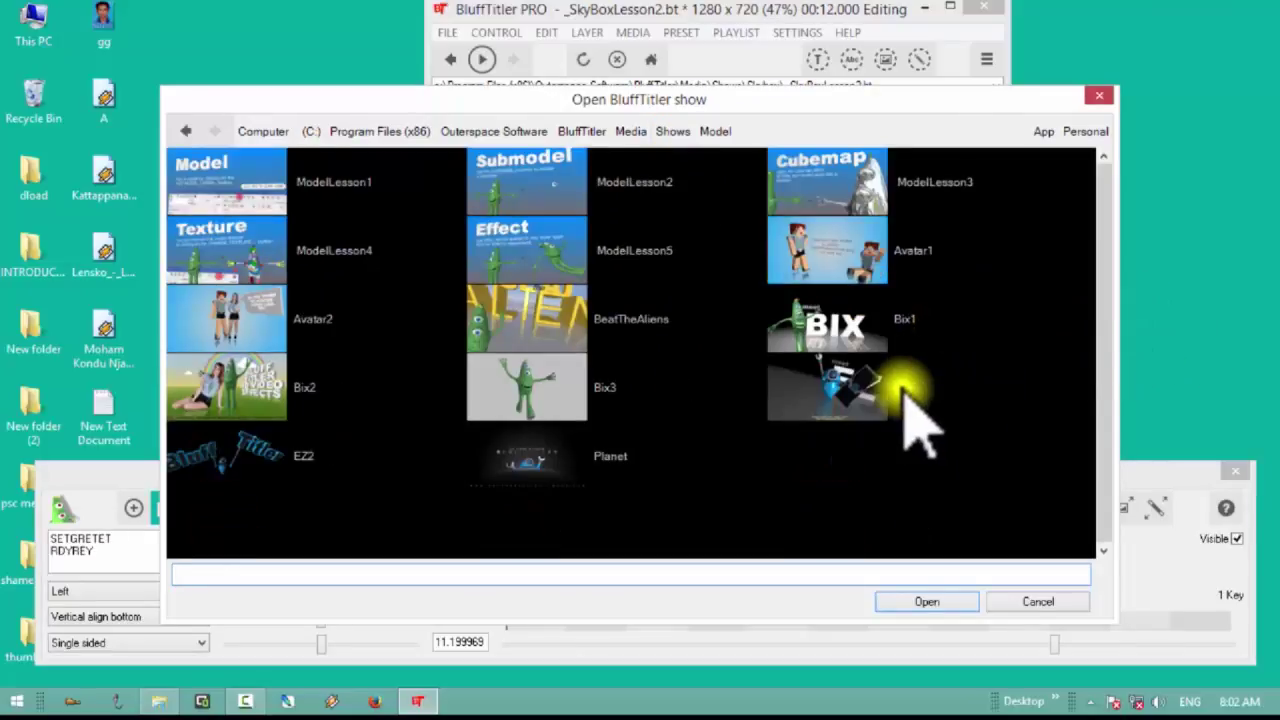
double_click(837, 330)
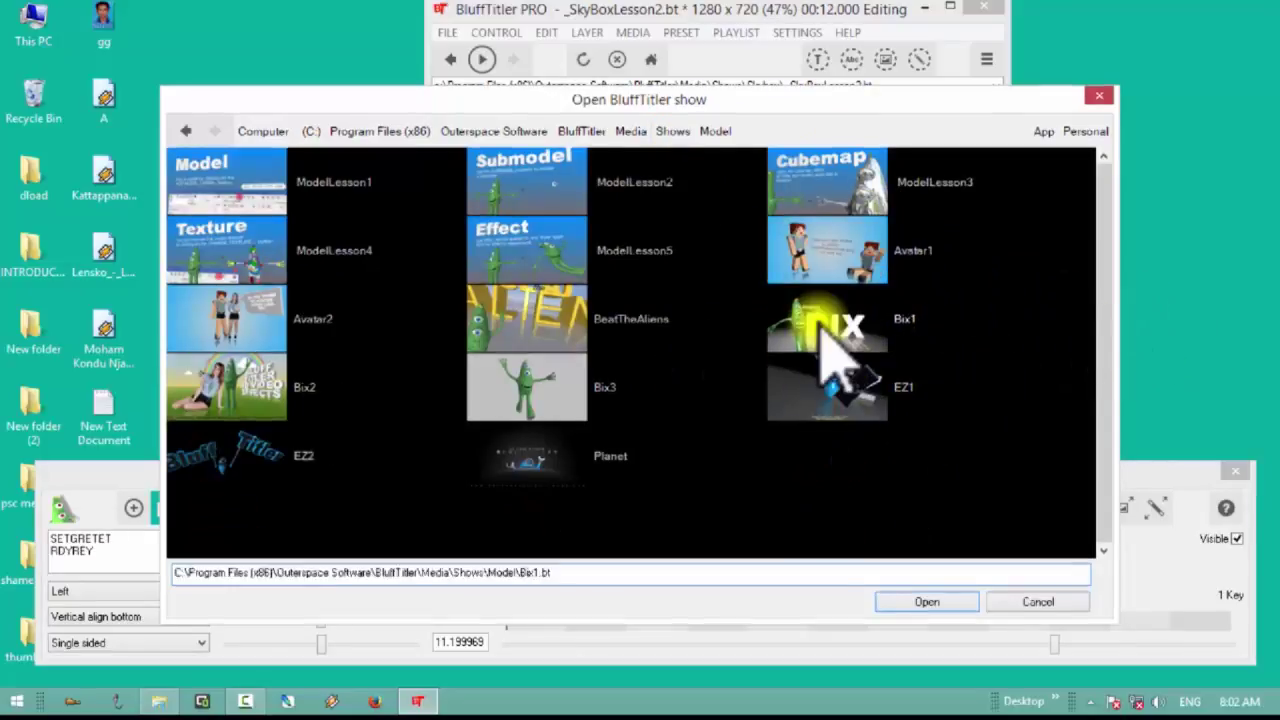
left_click(656, 427)
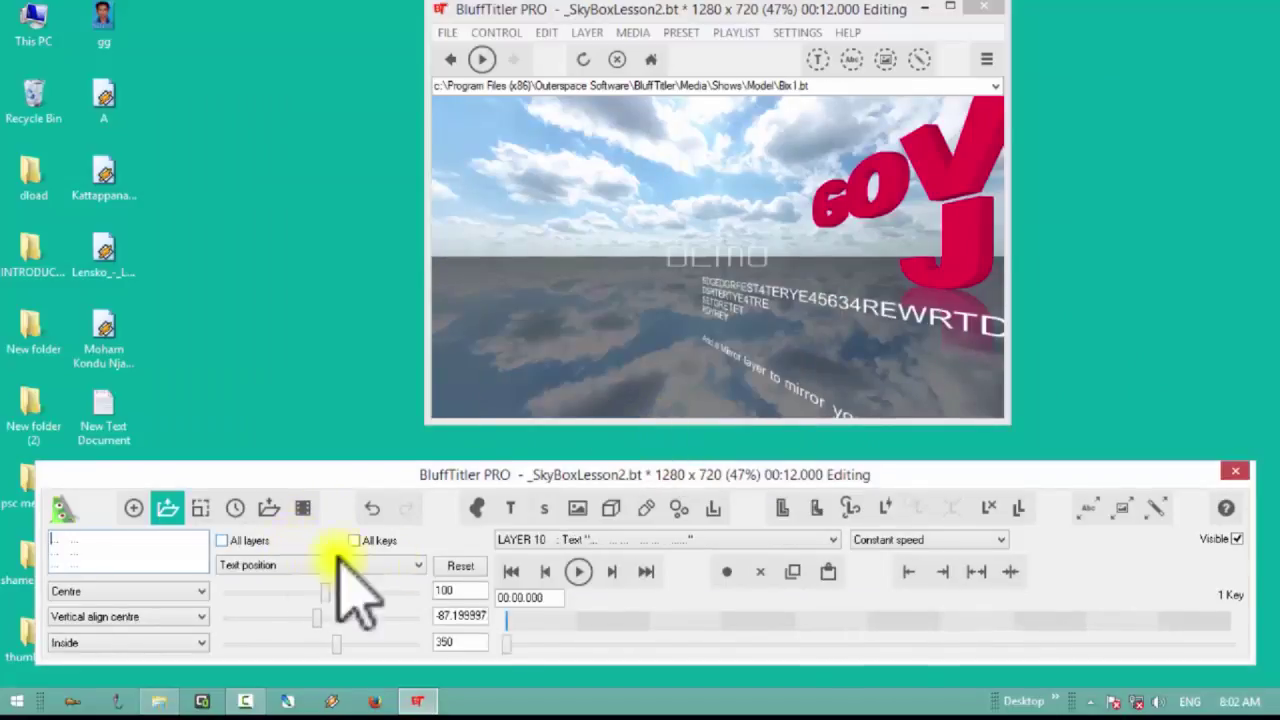
left_click(200, 508)
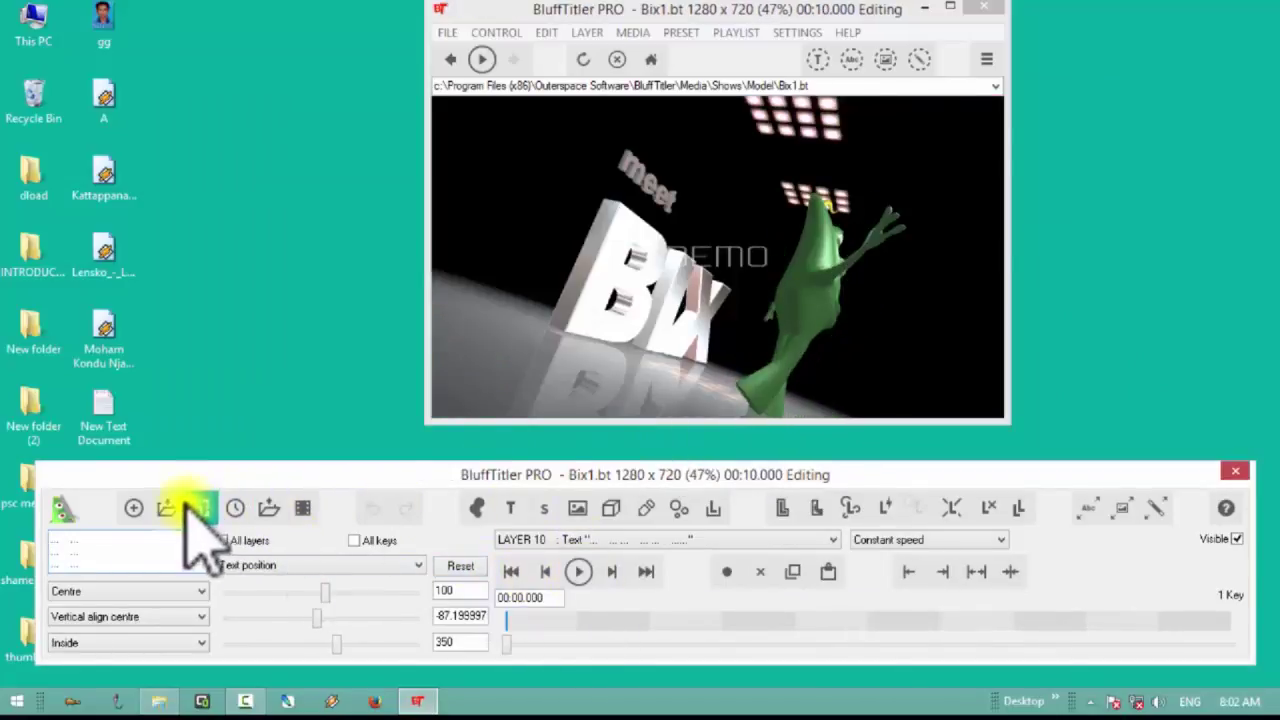
left_click(700, 428)
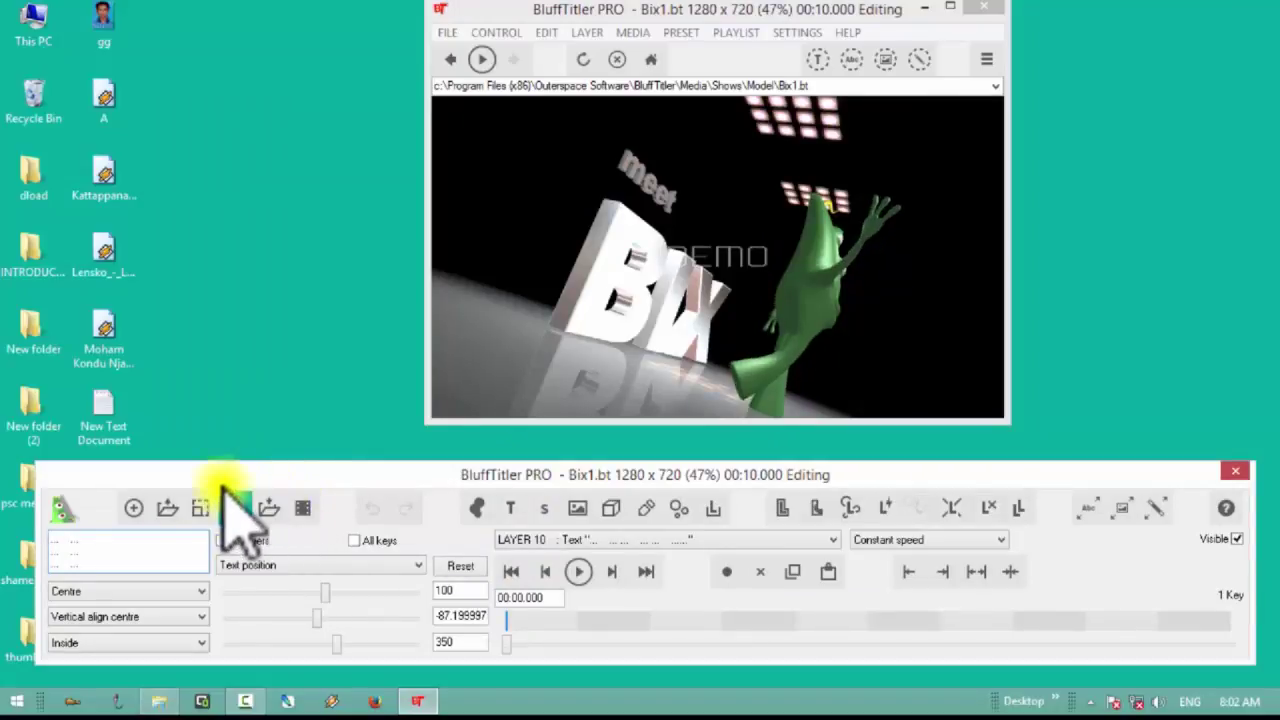
Open the Elastic sample show from the Physics folder of Shows and play its animation
left_click(167, 508)
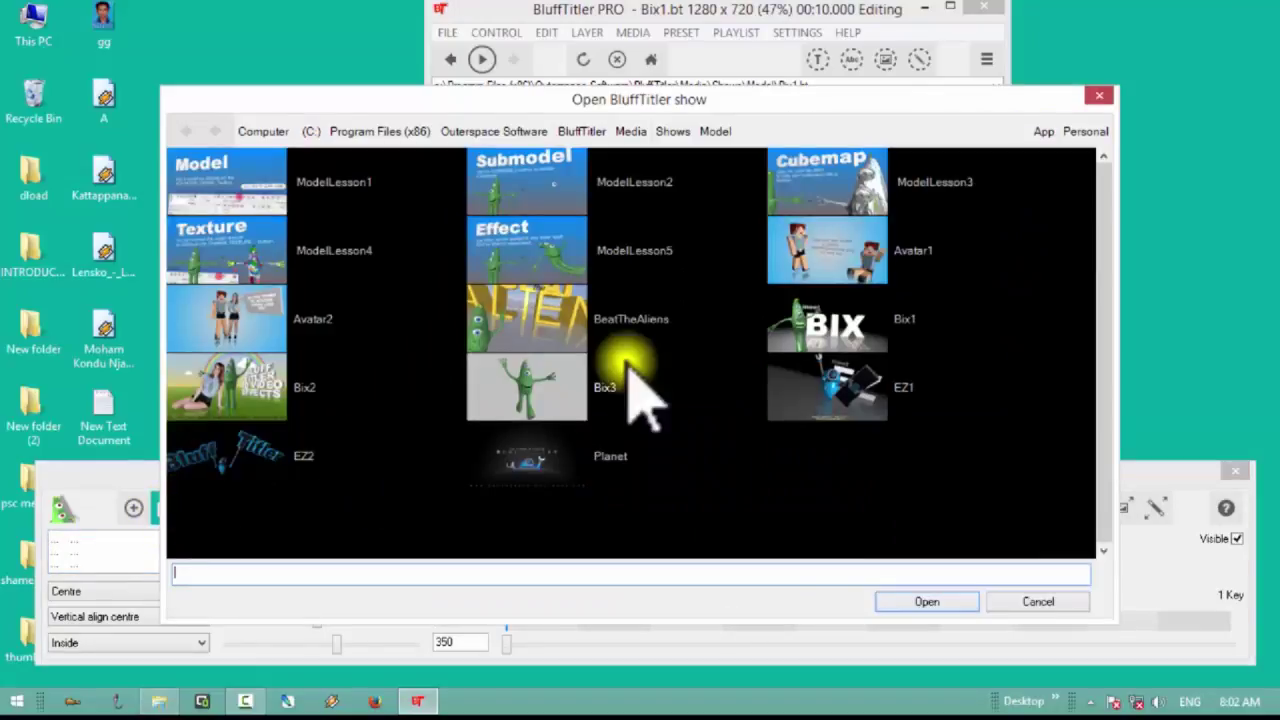
left_click(673, 131)
scroll(1090, 290, "down", 2)
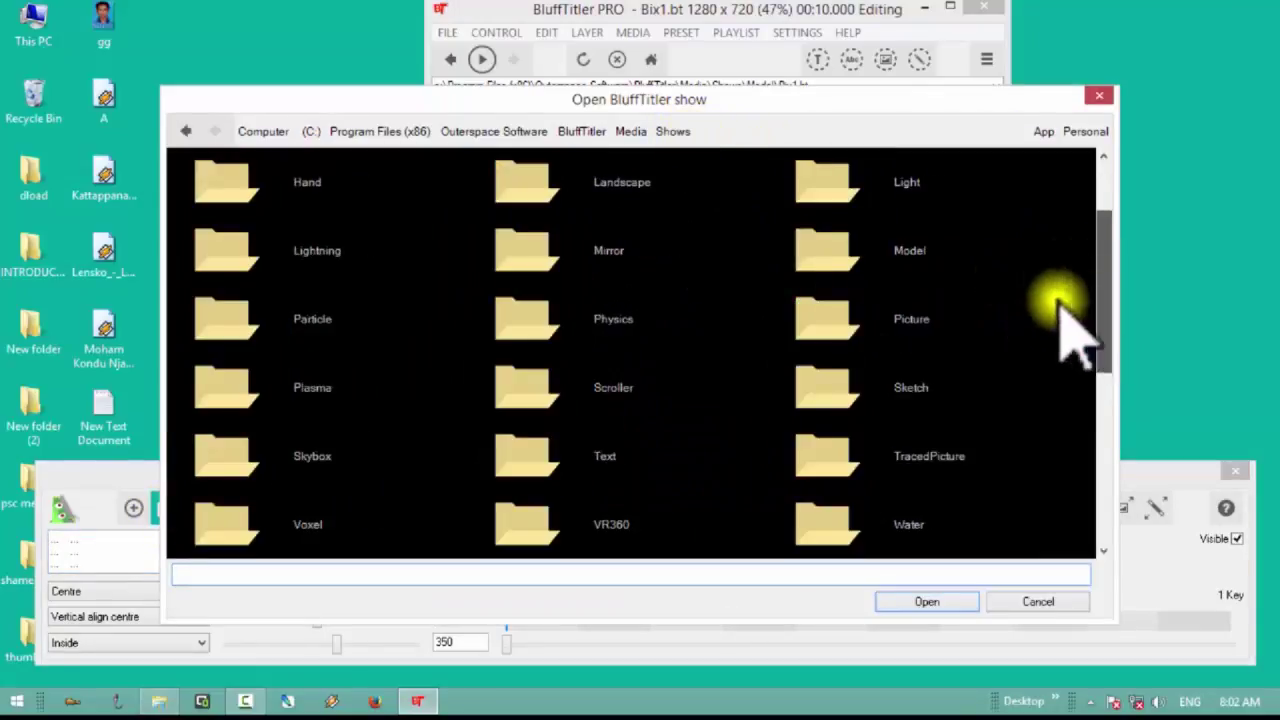
left_click(892, 328)
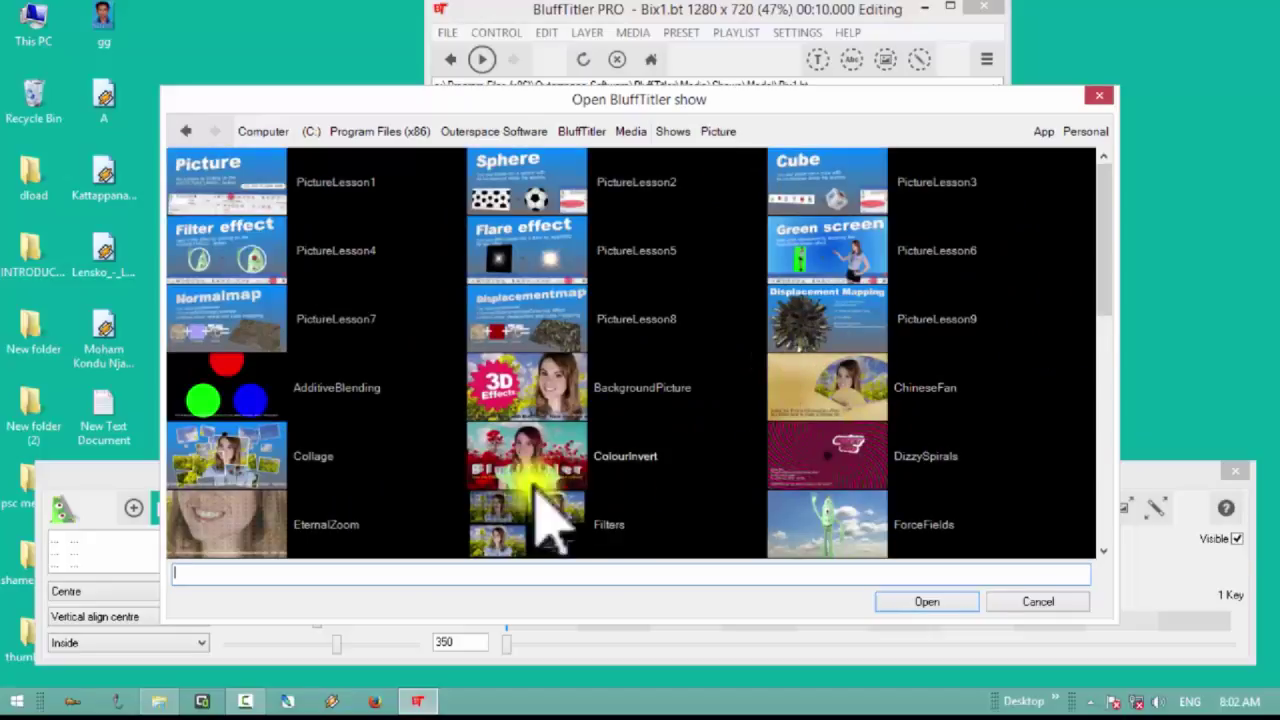
left_click(673, 131)
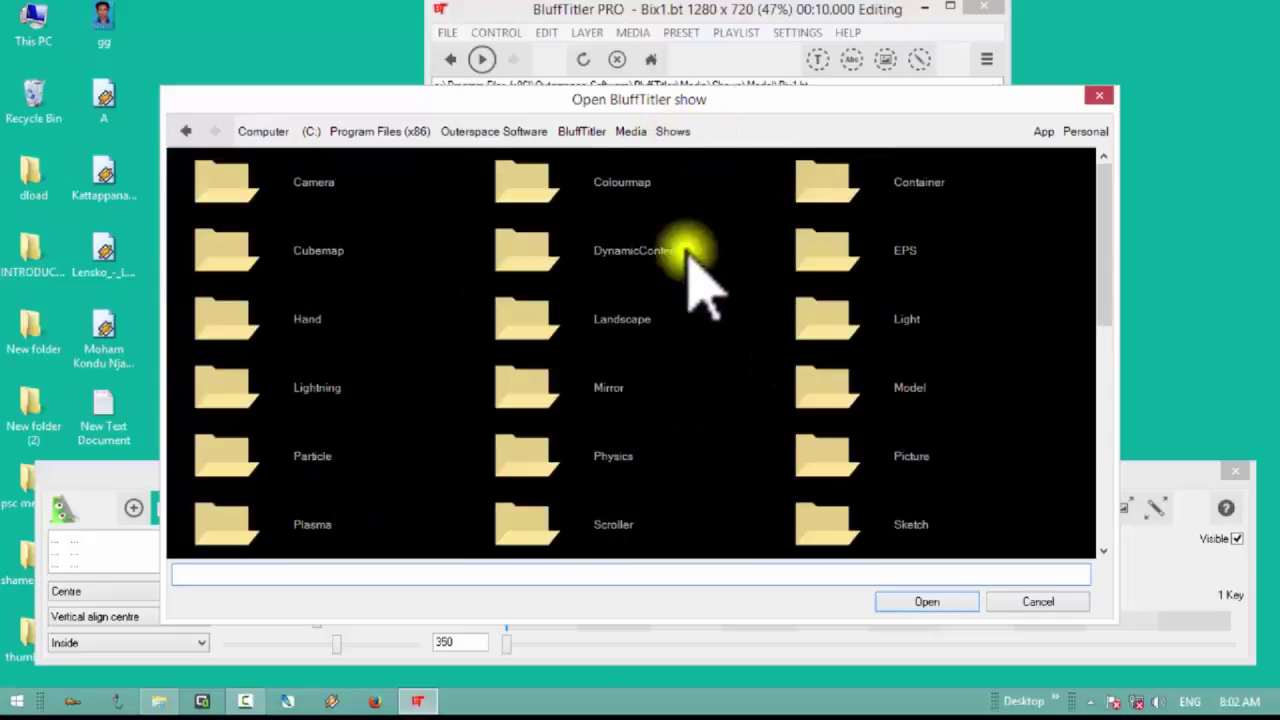
left_click(556, 462)
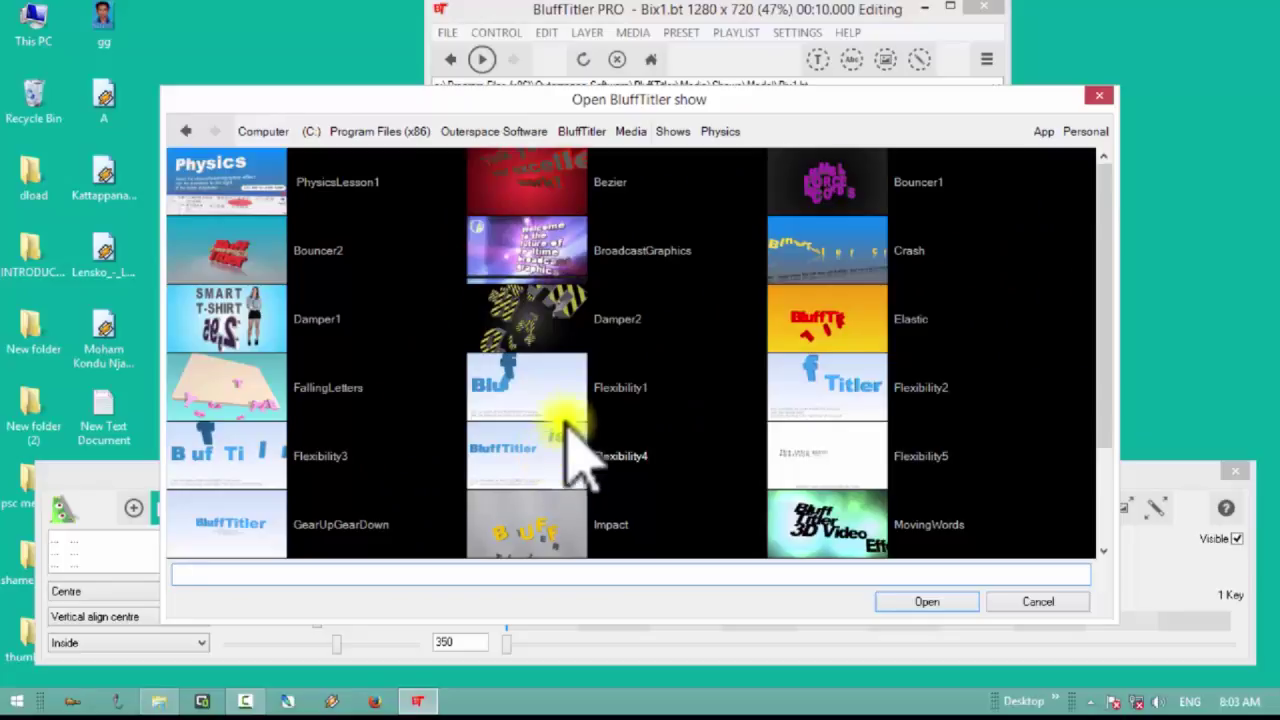
double_click(826, 330)
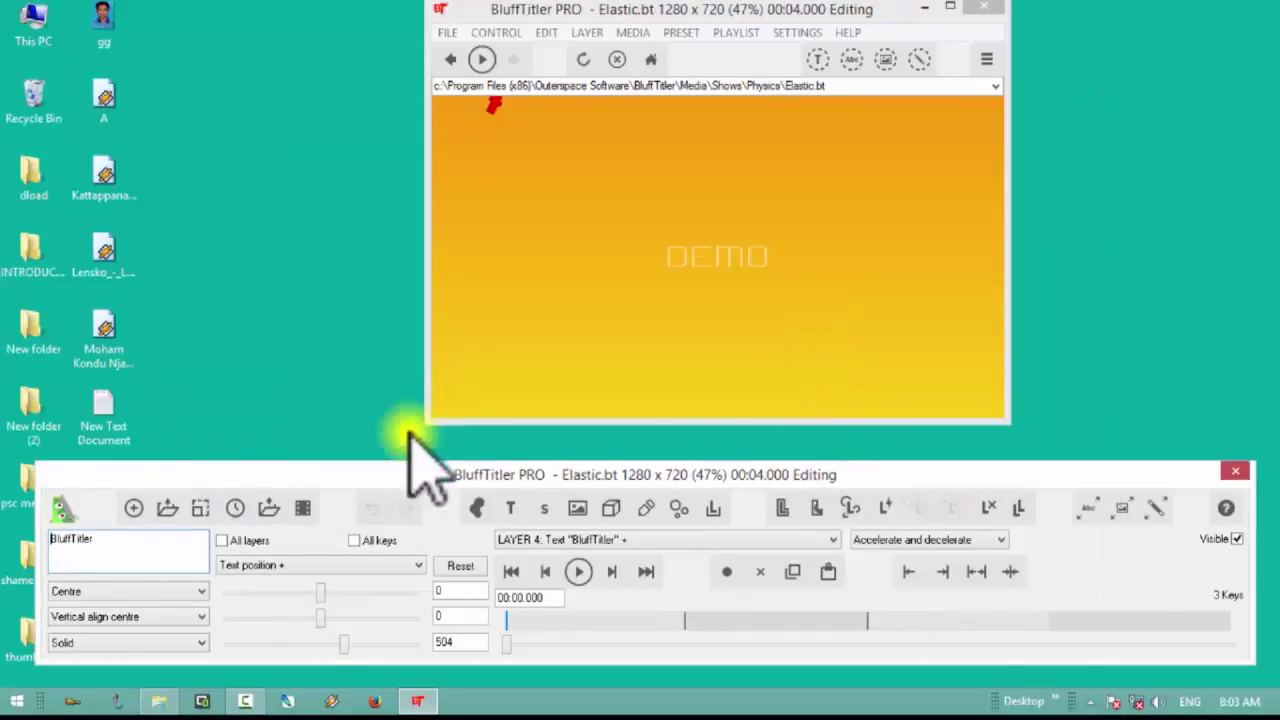
left_click(580, 571)
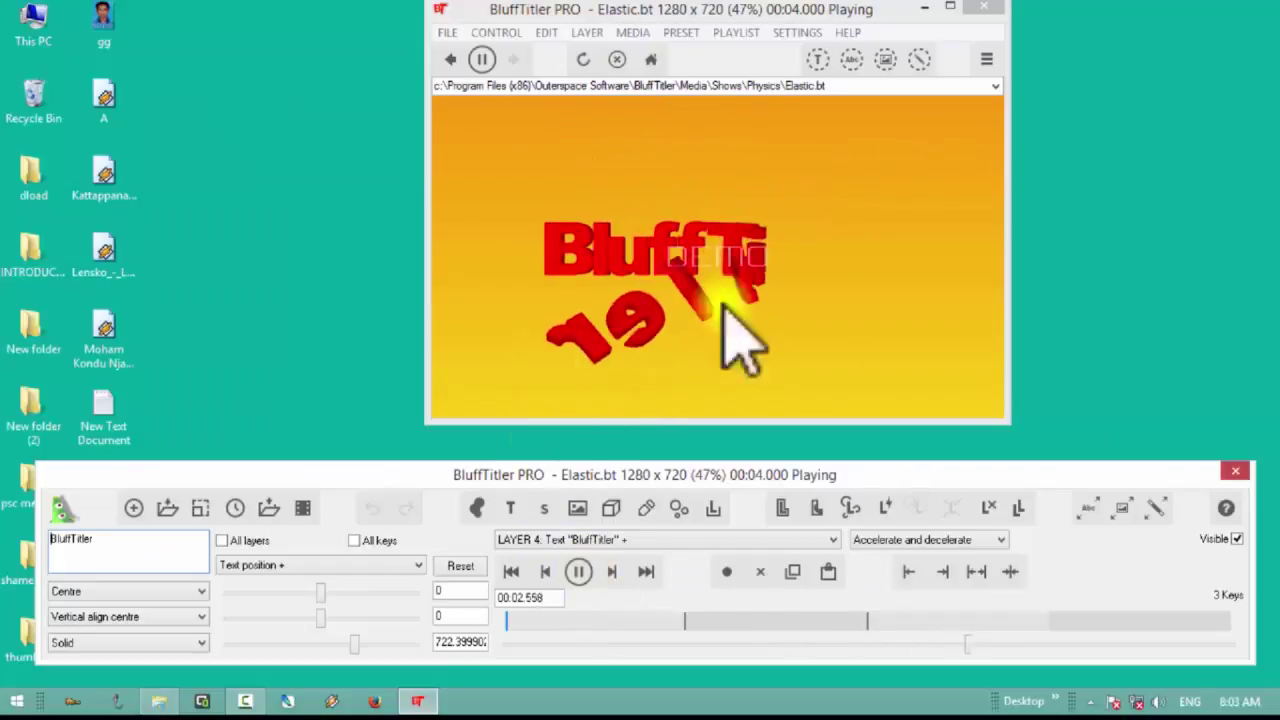
left_click(579, 571)
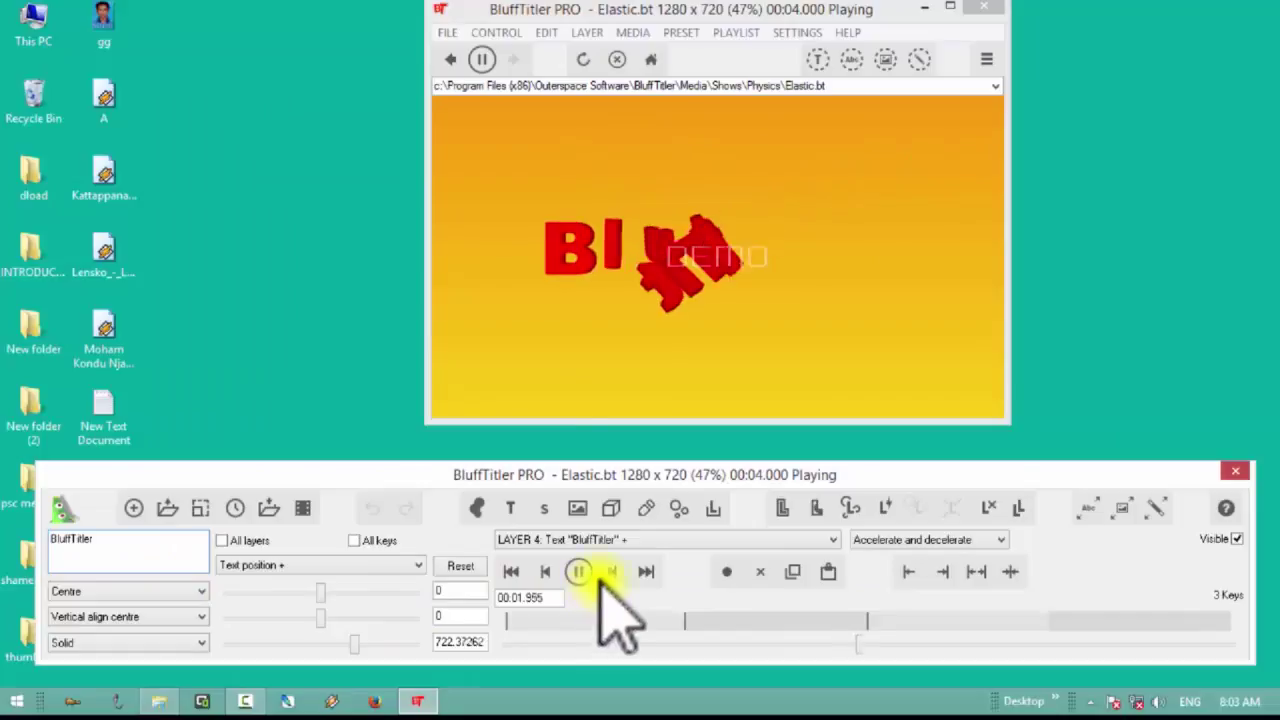
Replace the "BluffTitler" text of layer 4 with a person's name and initials in capitals on one line, and play the show
left_click(580, 539)
left_click(580, 592)
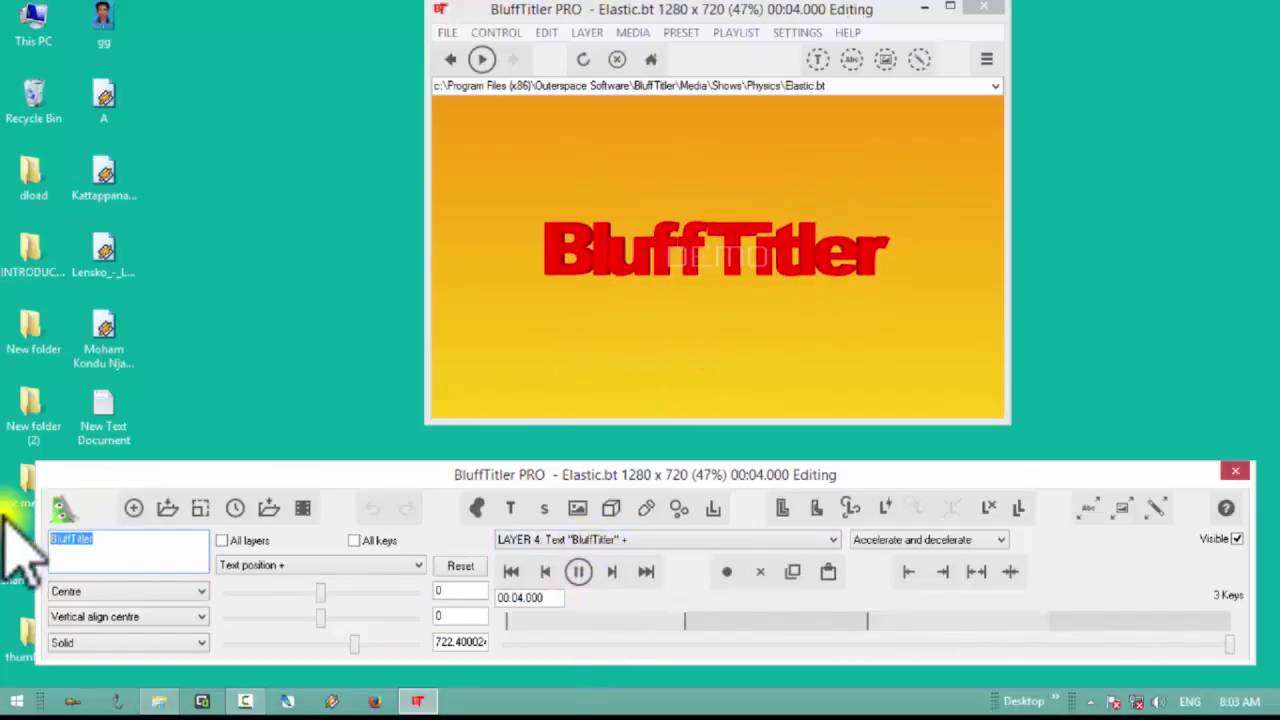
type("GOVIN")
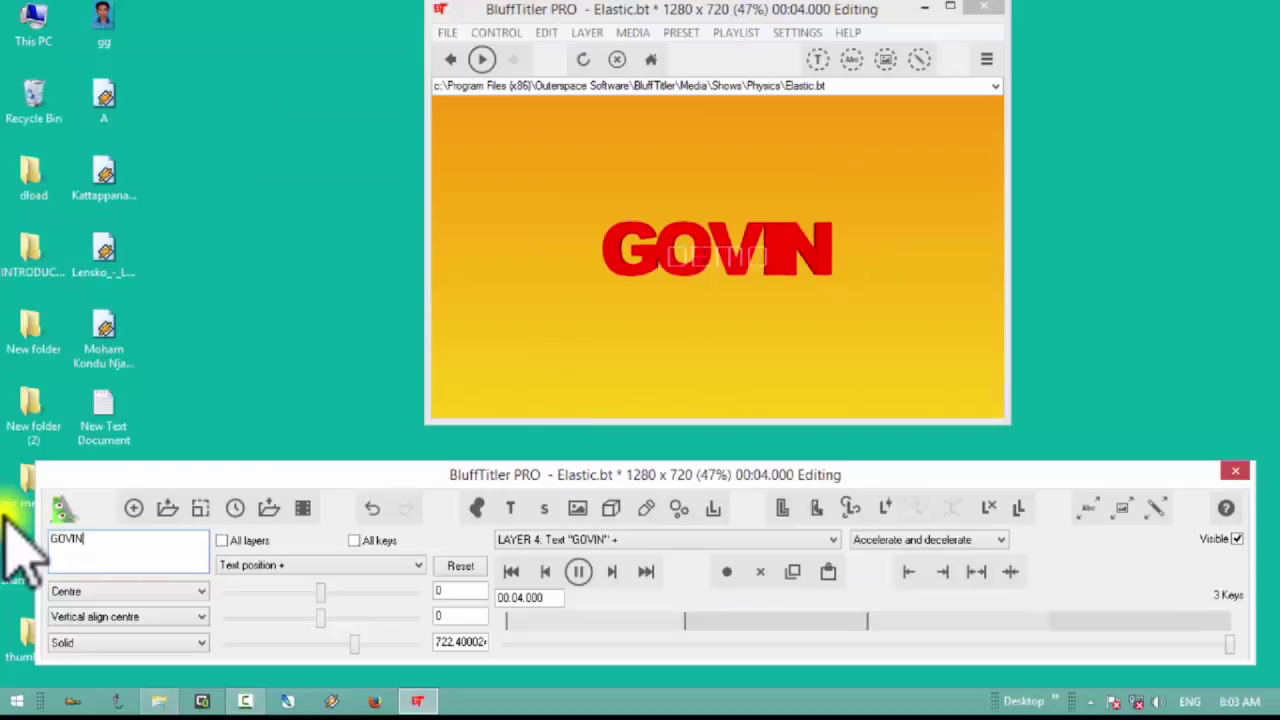
type("D JK")
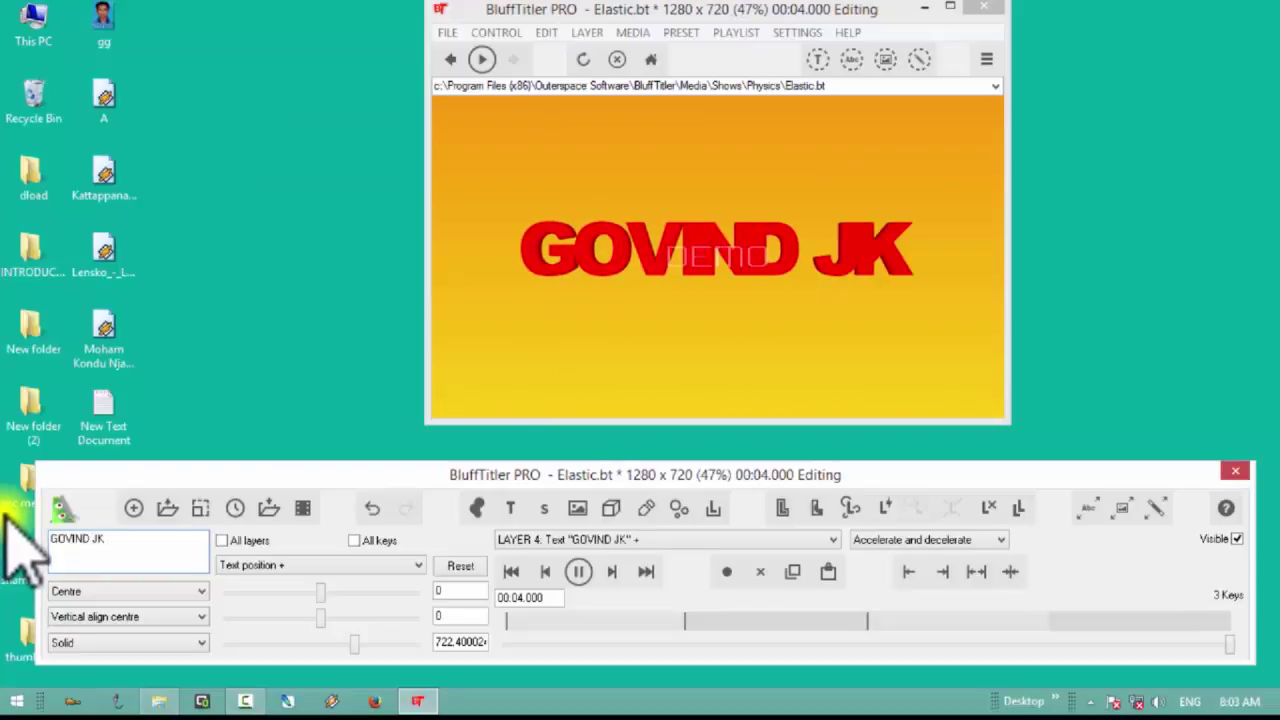
left_click(580, 571)
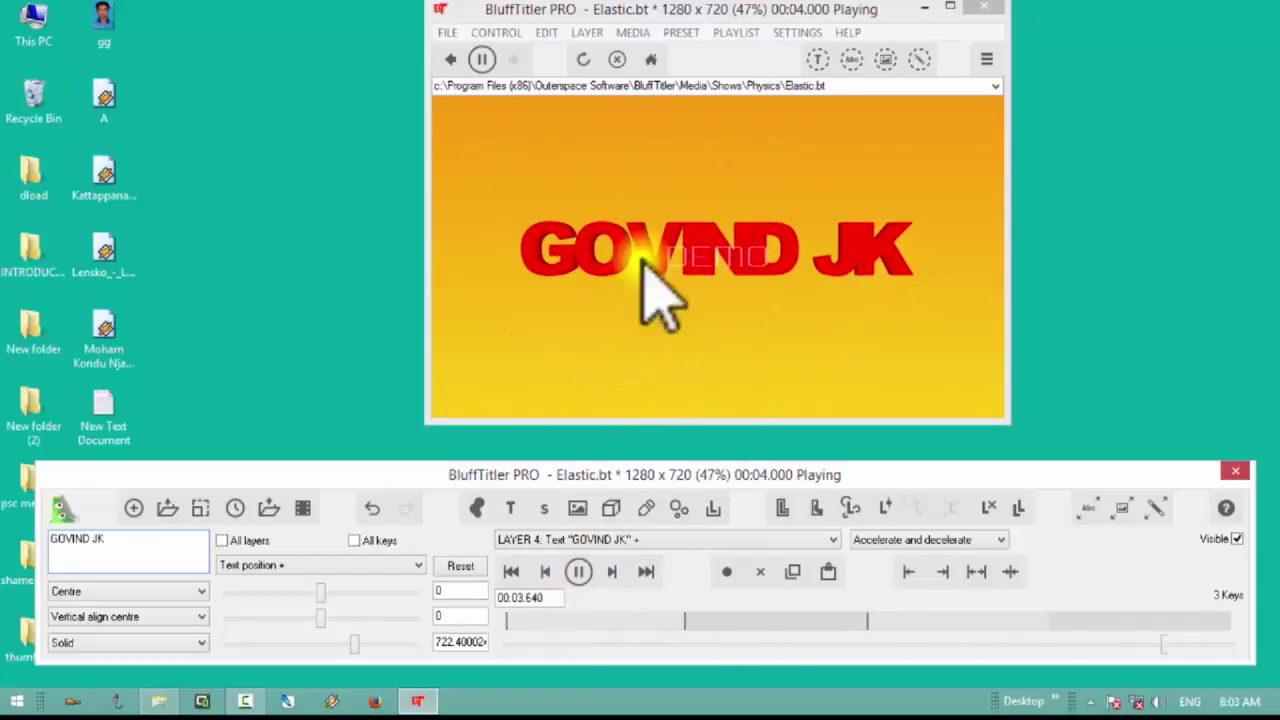
Add the GoldenBlobs preset as a background layer to the Elastic show, and play and pause the animation
left_click_drag(1008, 323, 1160, 326)
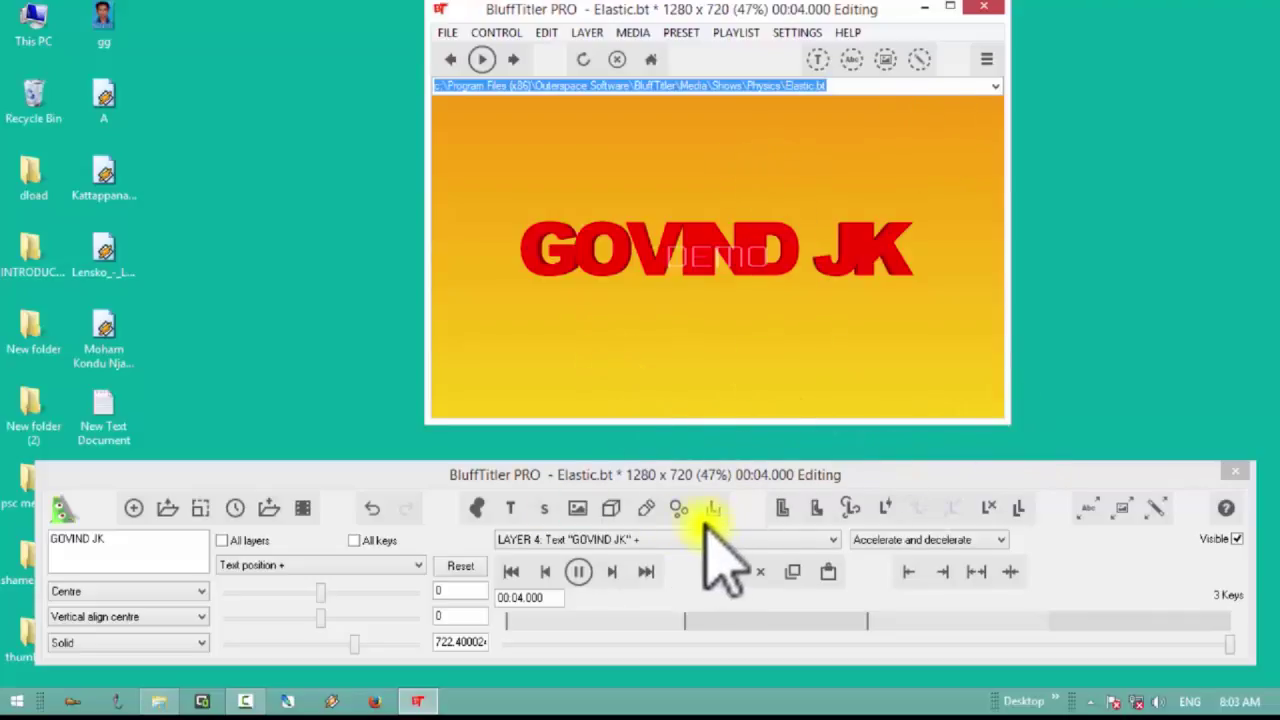
left_click(480, 510)
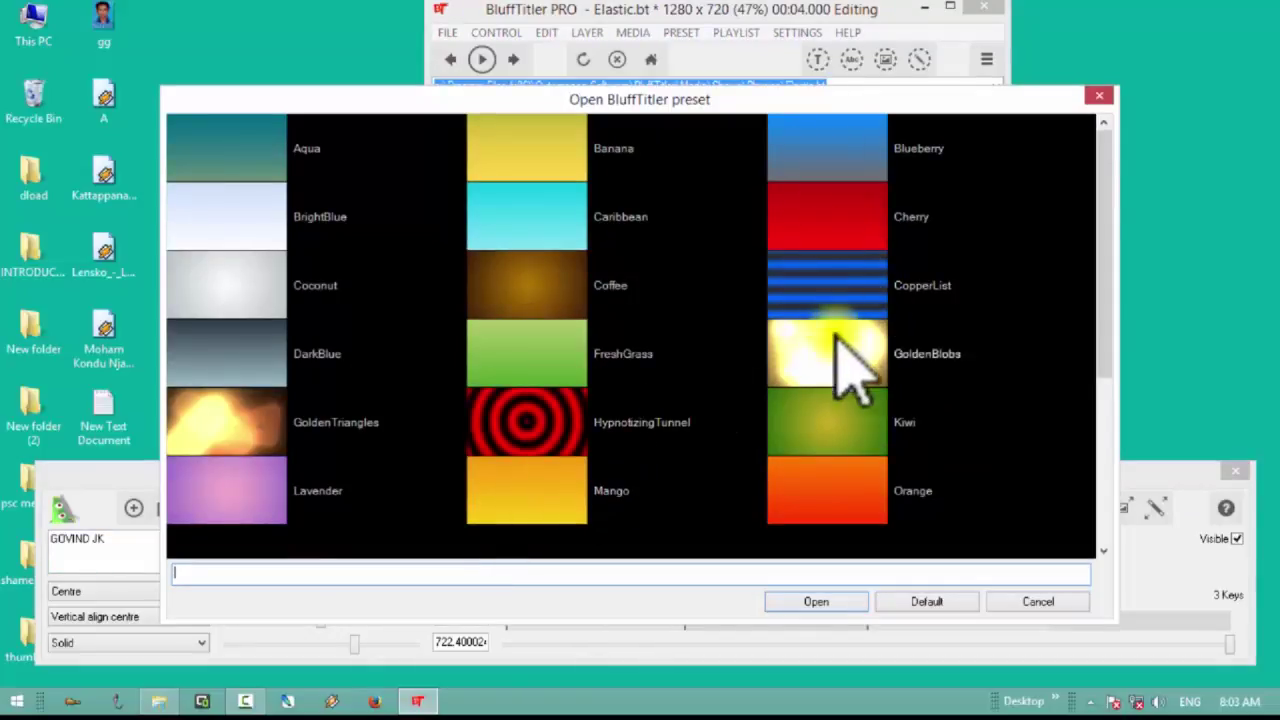
left_click(845, 602)
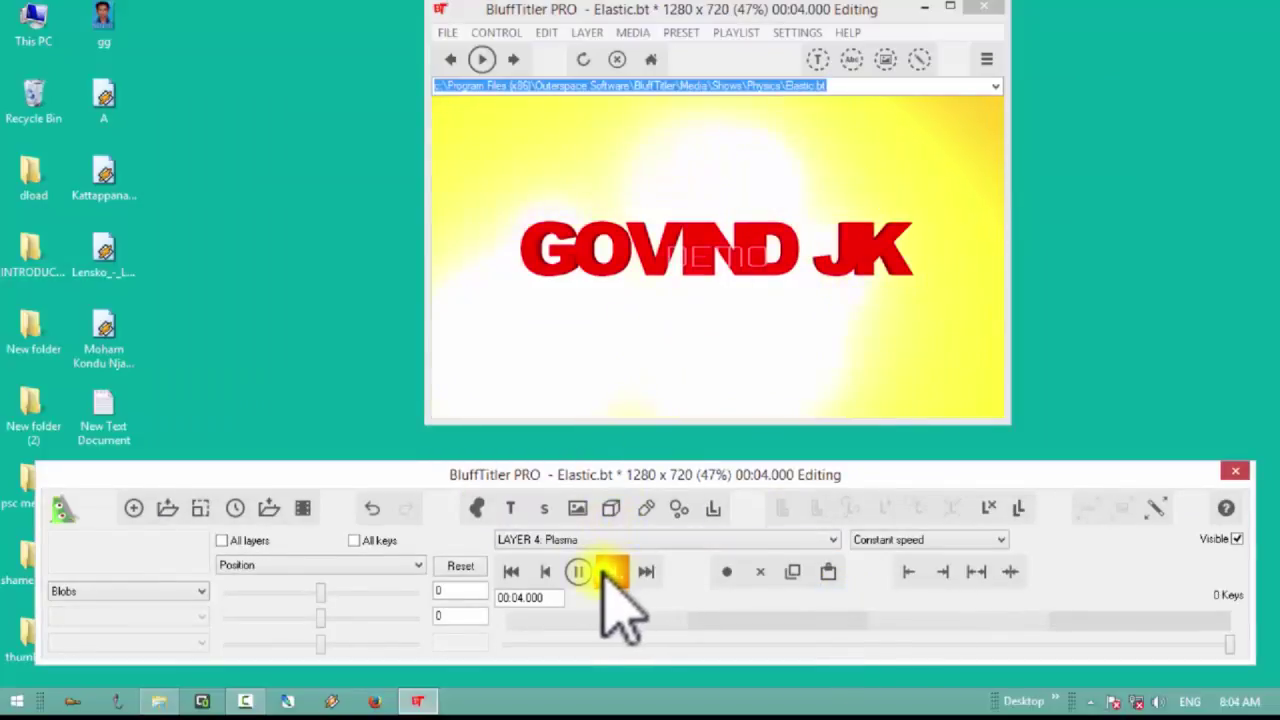
left_click(590, 573)
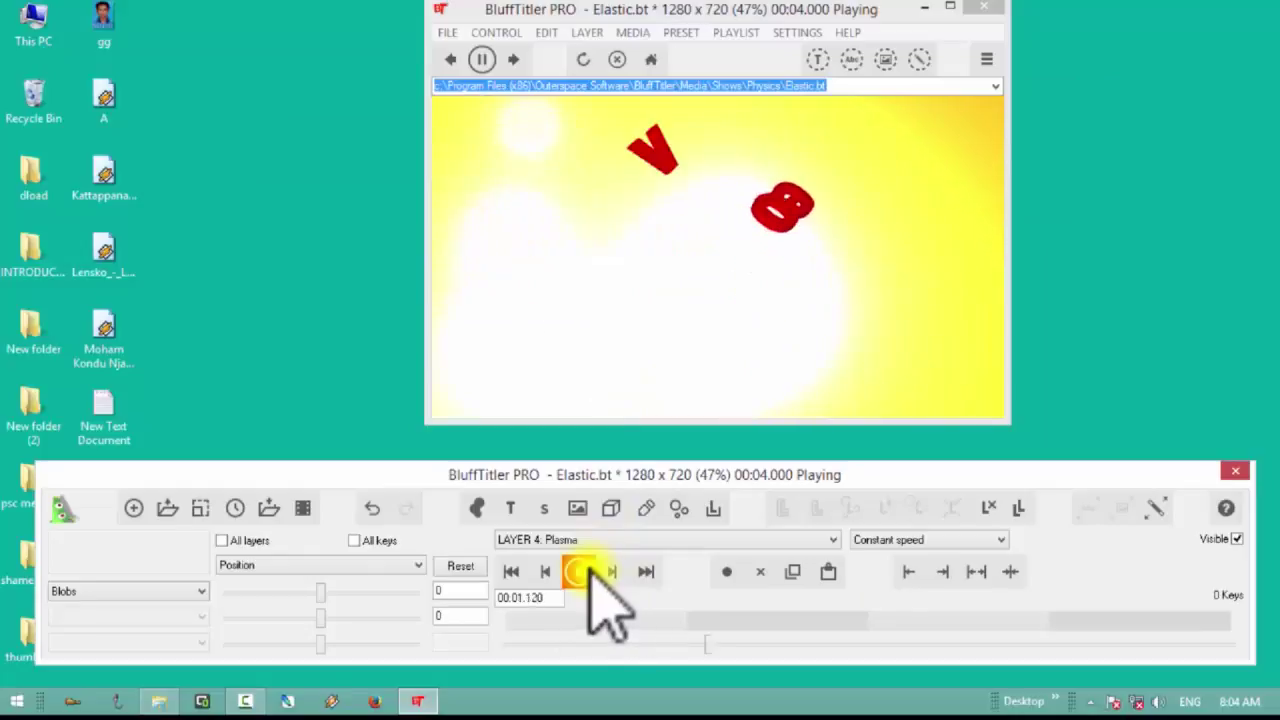
left_click(588, 572)
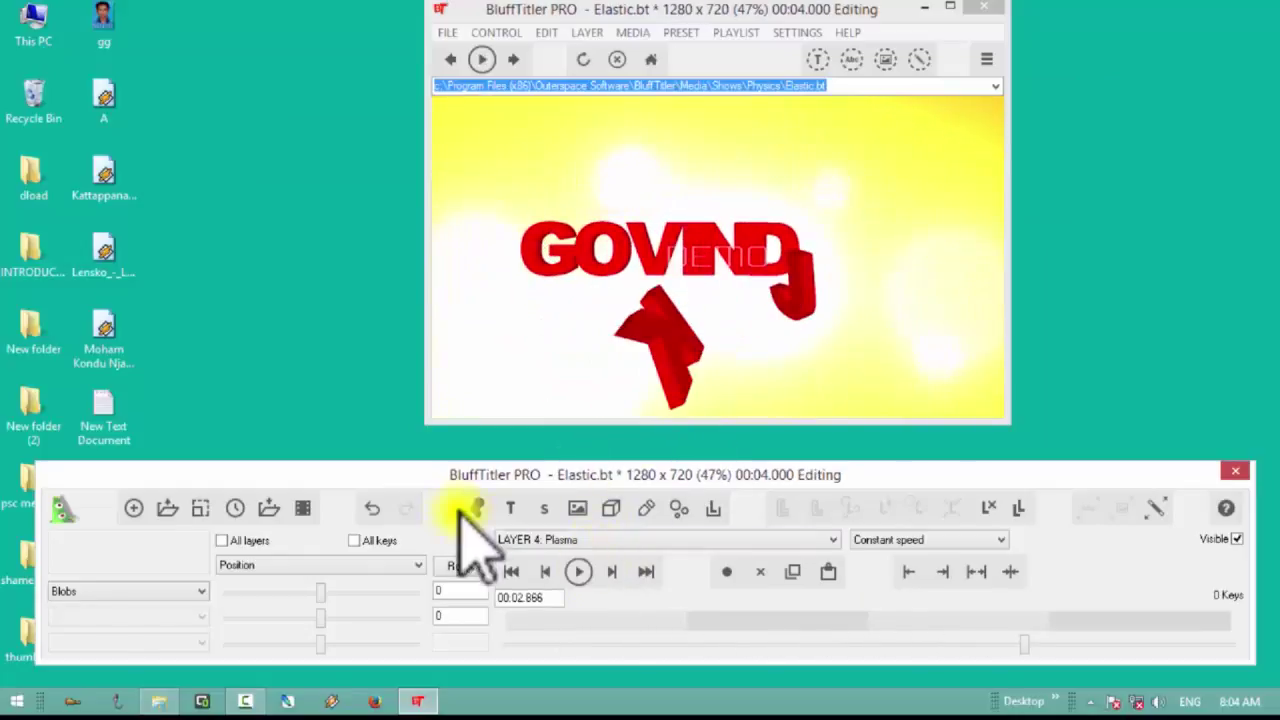
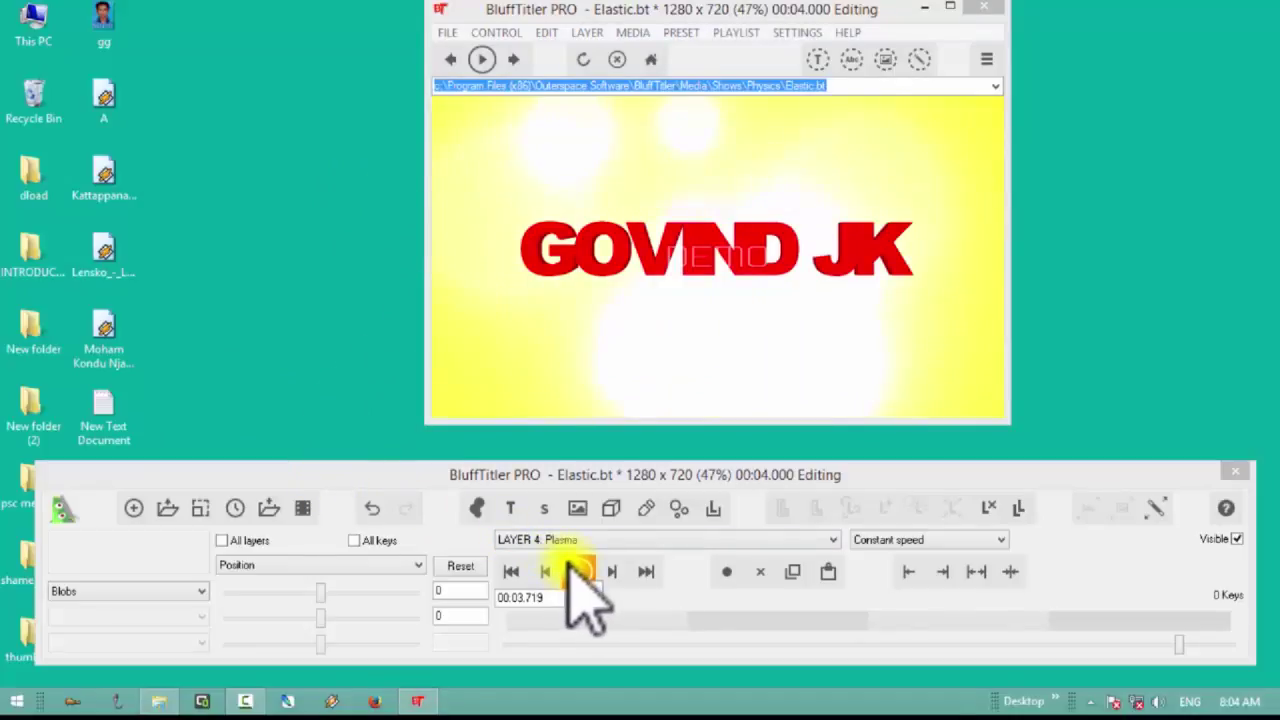
left_click(447, 32)
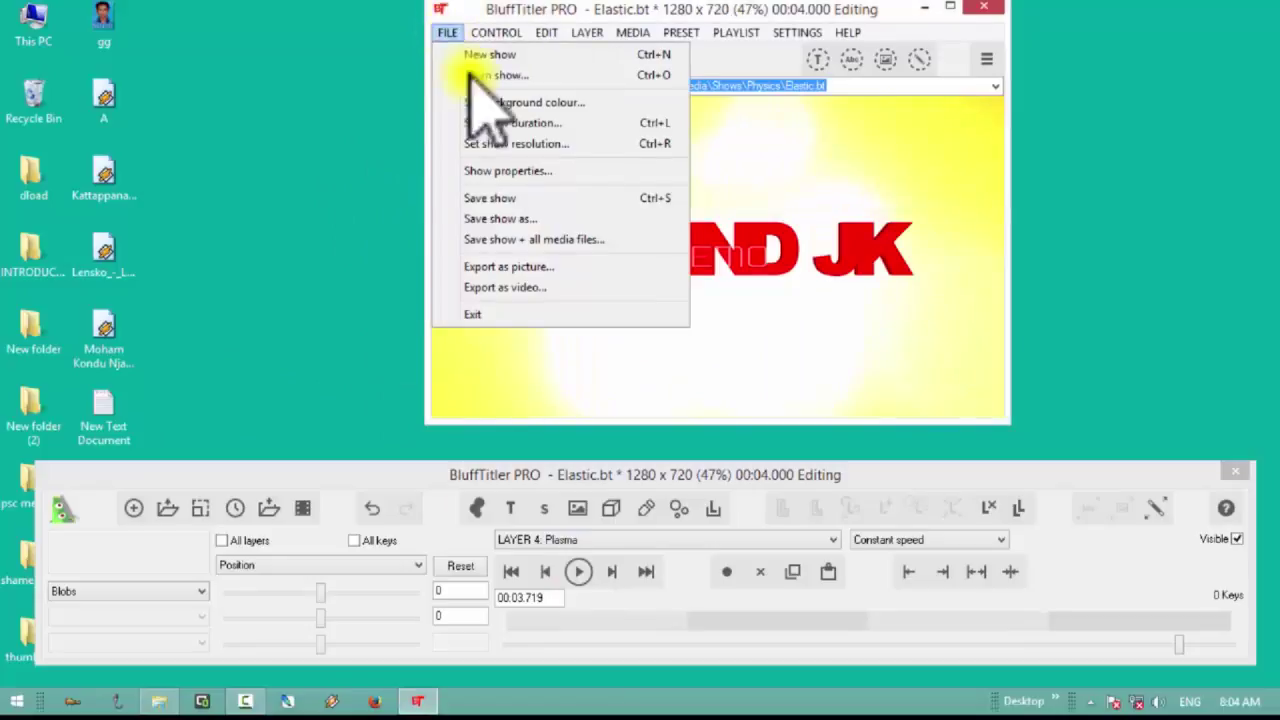
left_click(513, 288)
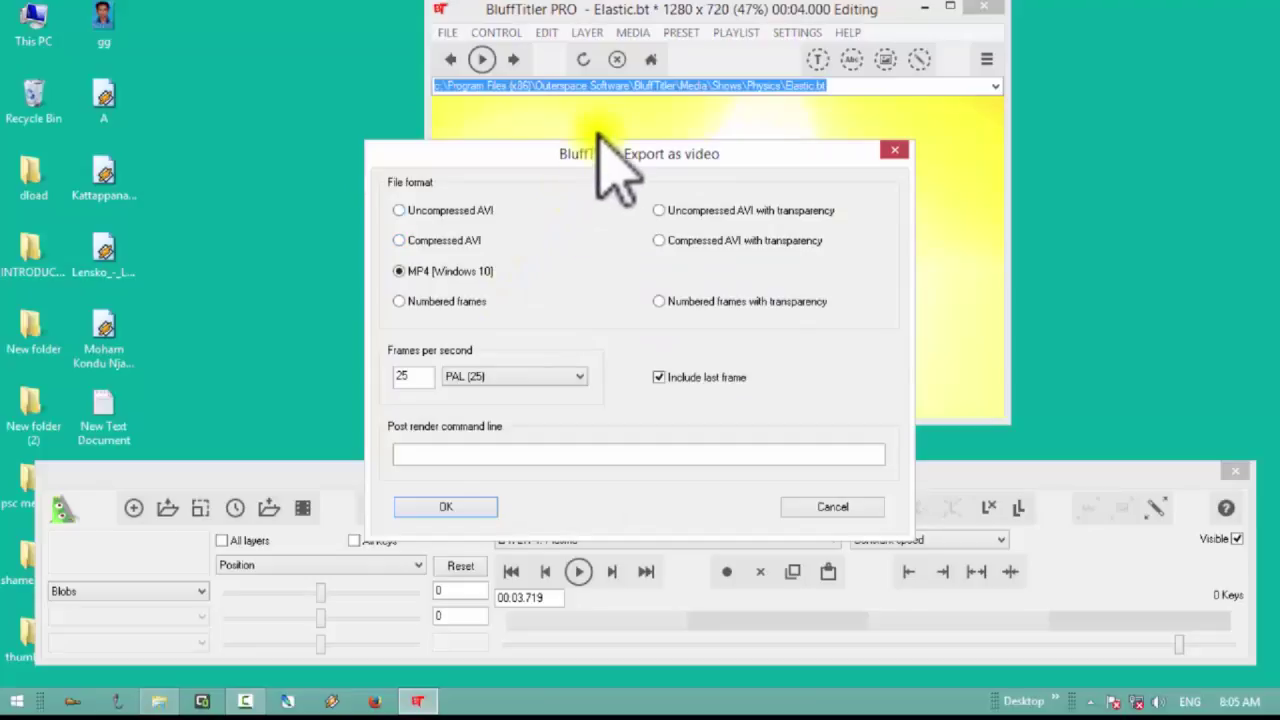
left_click_drag(610, 146, 478, 427)
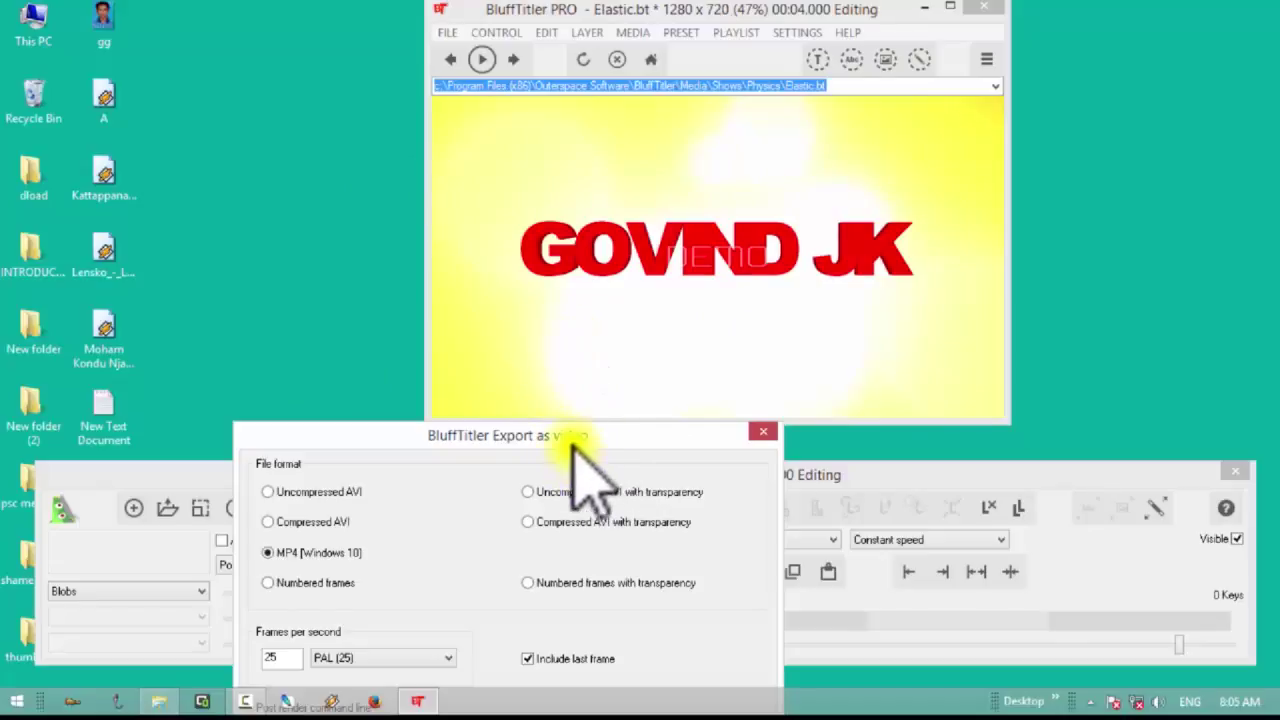
left_click_drag(567, 434, 630, 200)
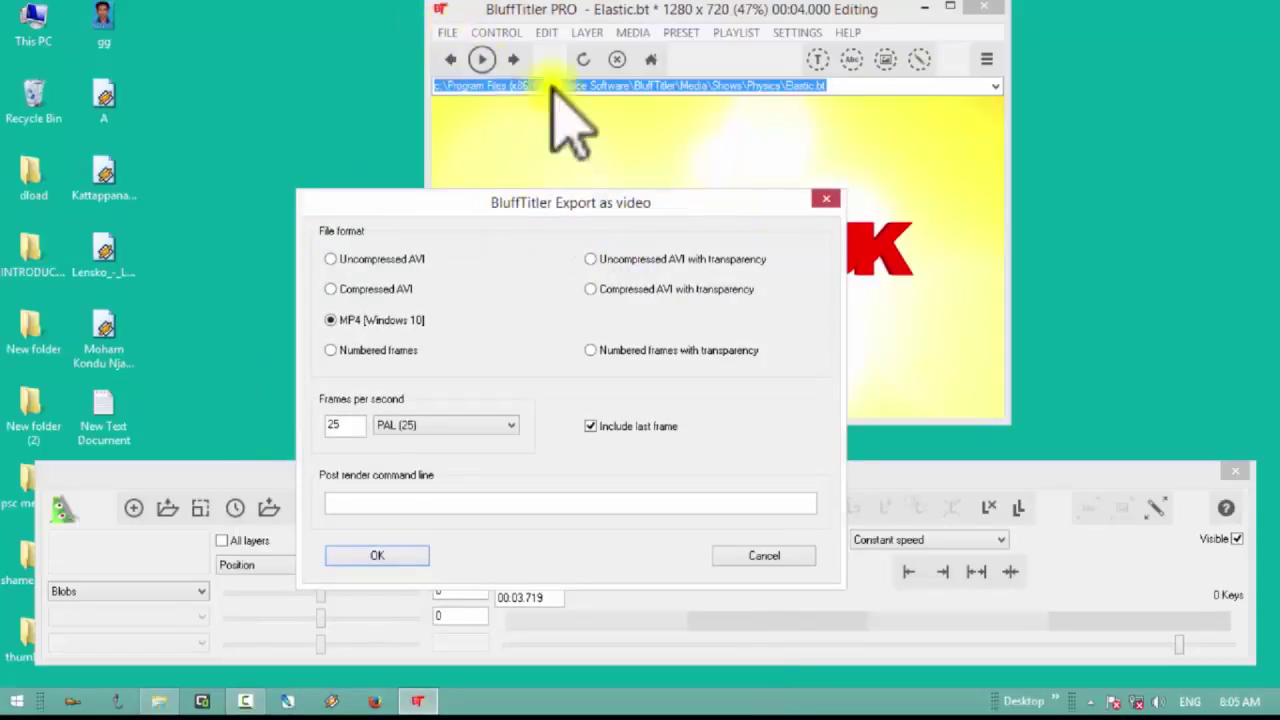
left_click(826, 199)
Export the show as an MP4 video at 25 frames per second, including the last frame, to the Desktop as 5211
left_click(446, 32)
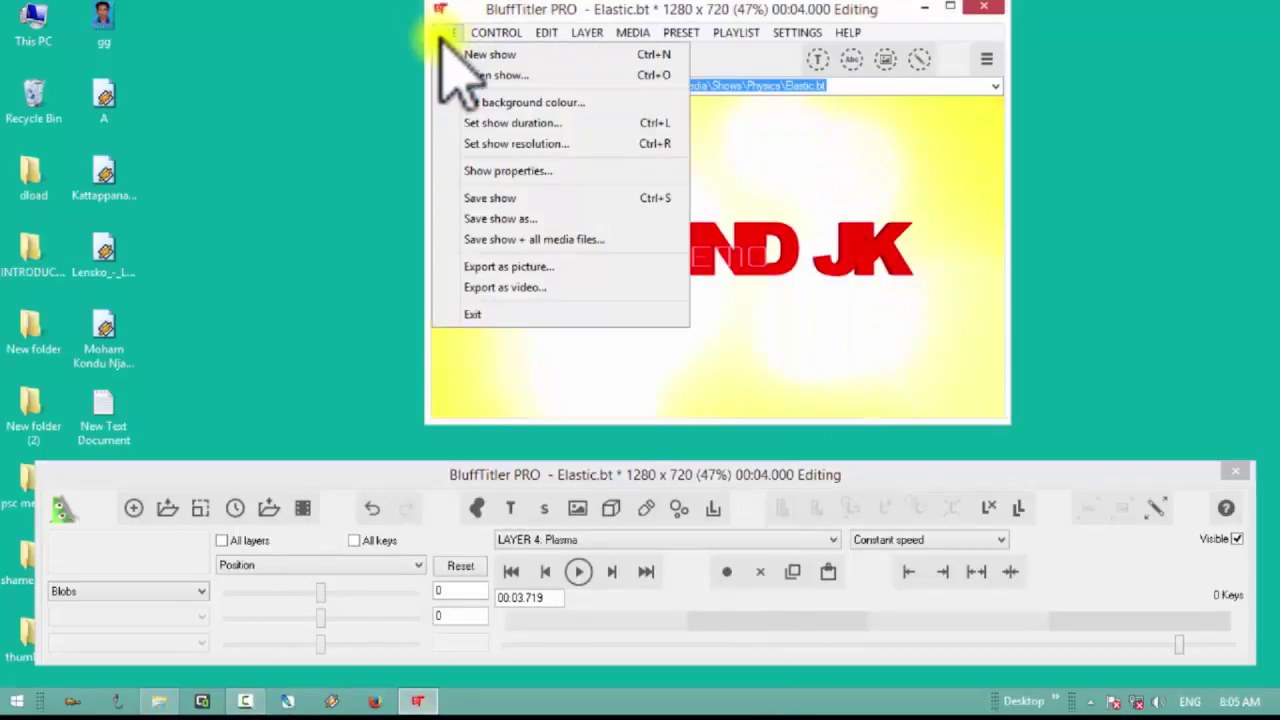
left_click(500, 288)
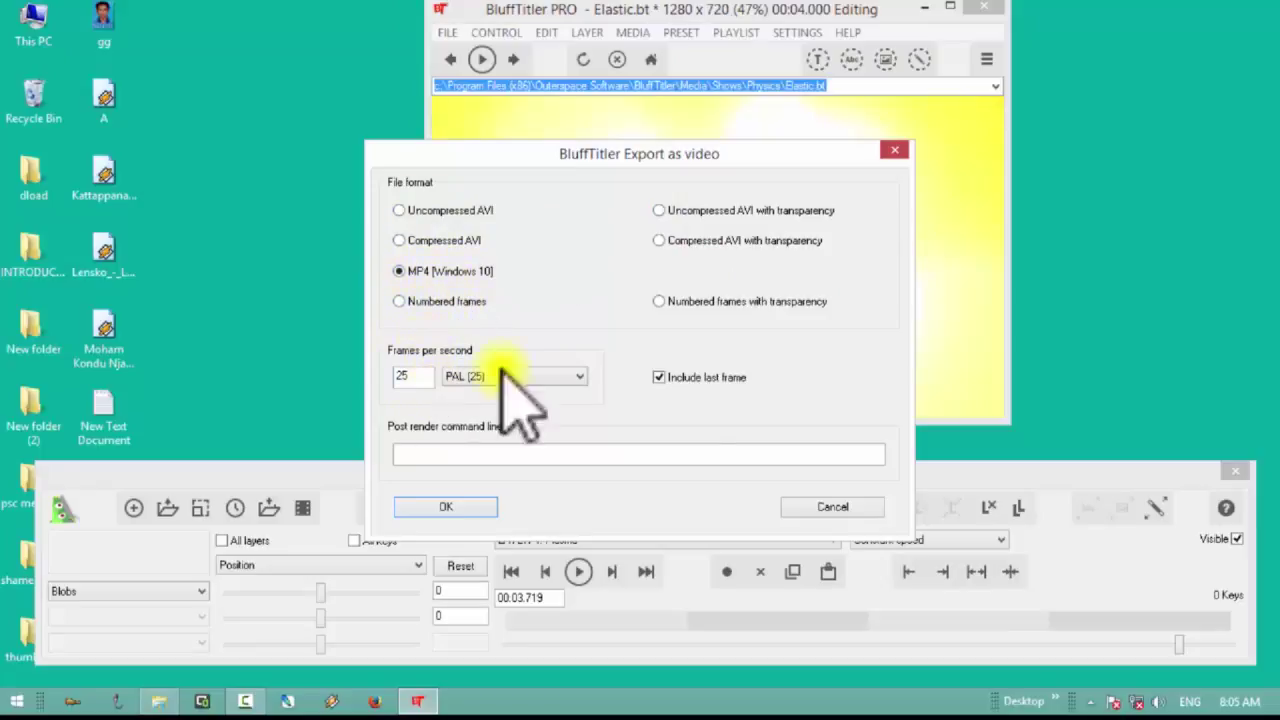
left_click(445, 508)
left_click(80, 205)
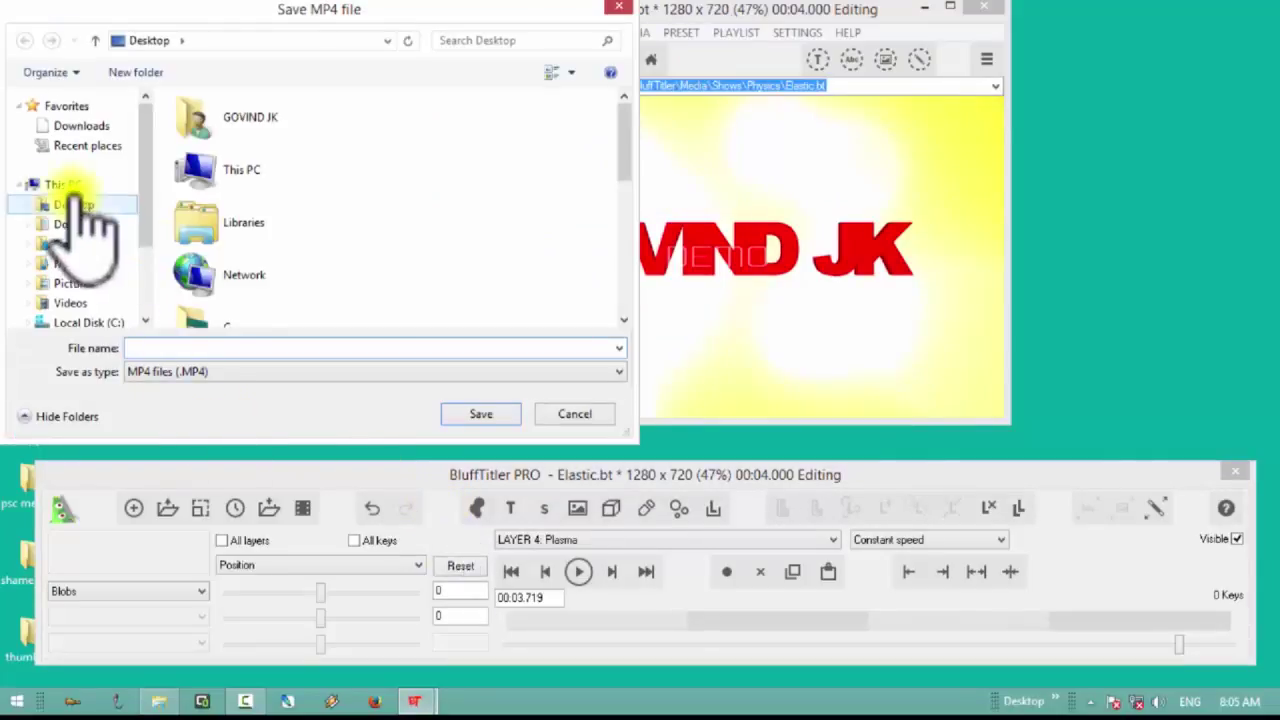
left_click(86, 206)
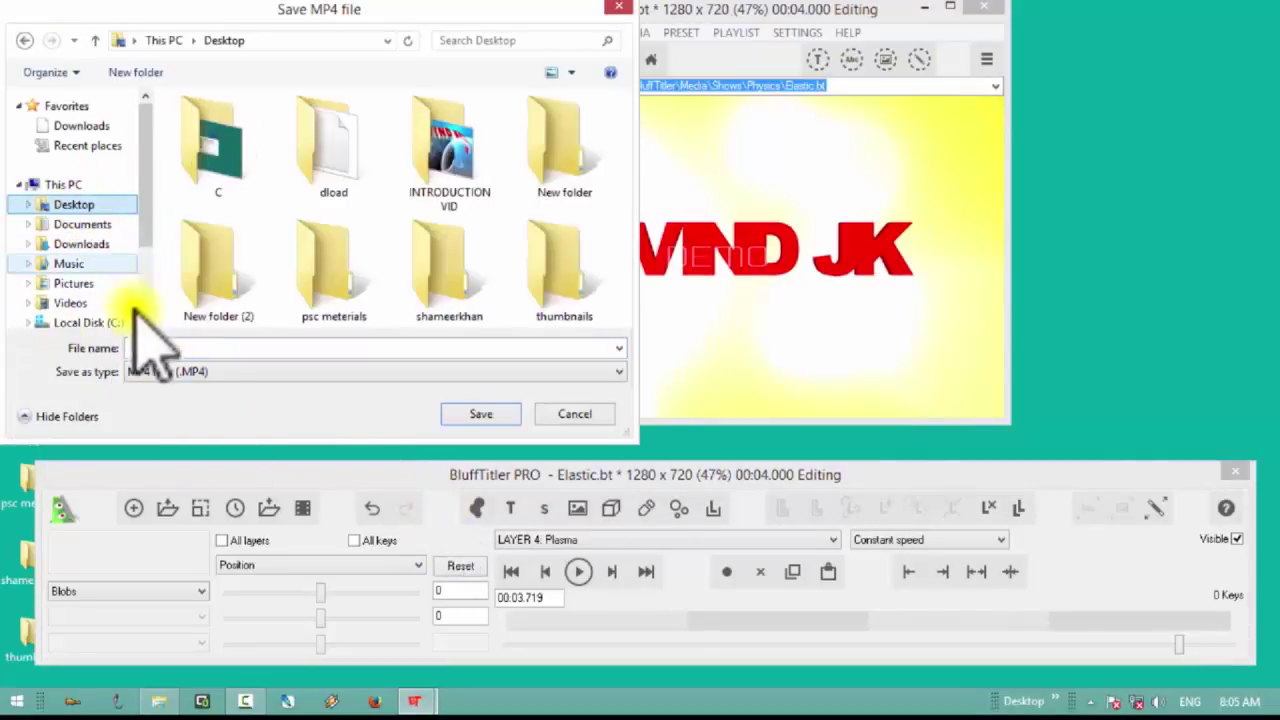
left_click(170, 350)
type("5211")
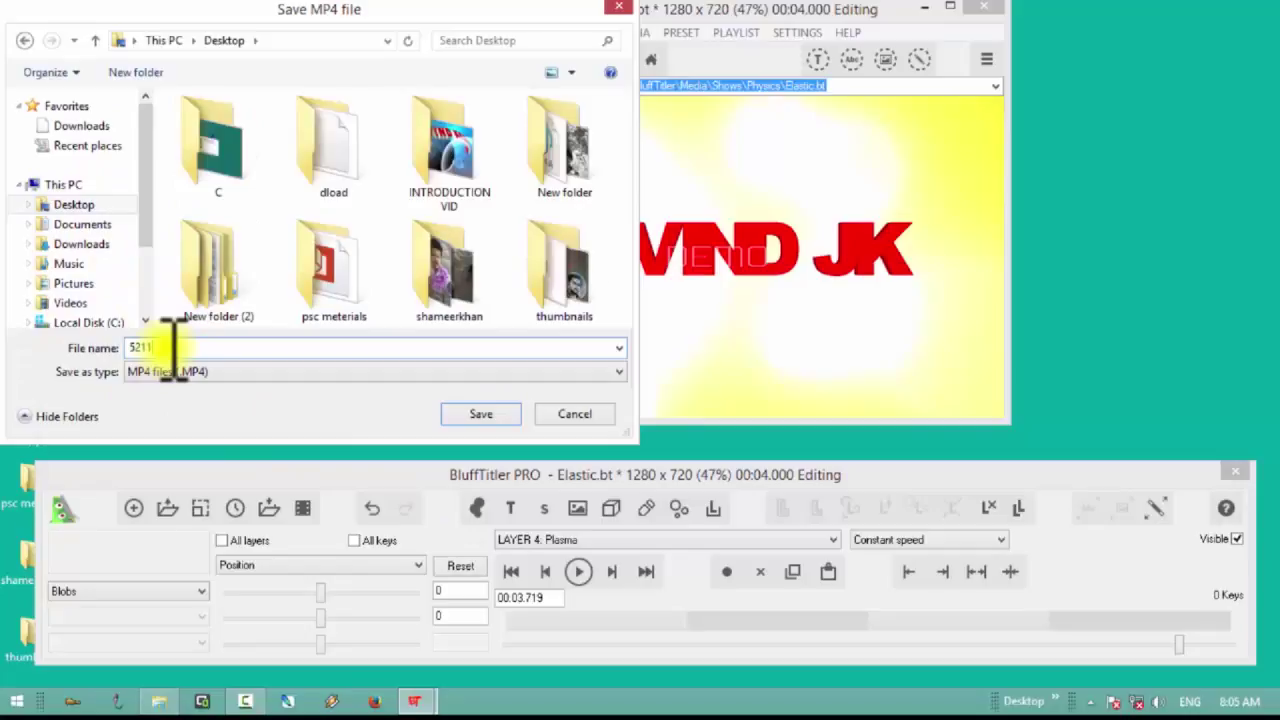
left_click(516, 414)
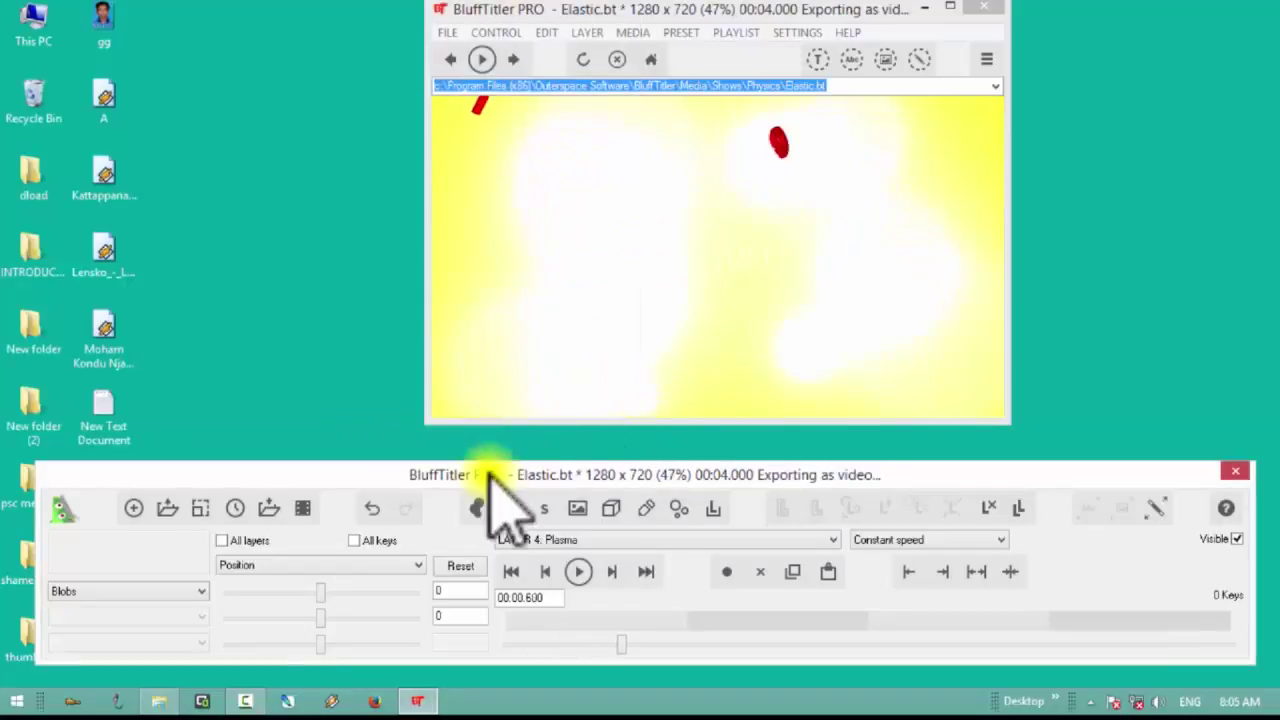
left_click_drag(470, 475, 657, 490)
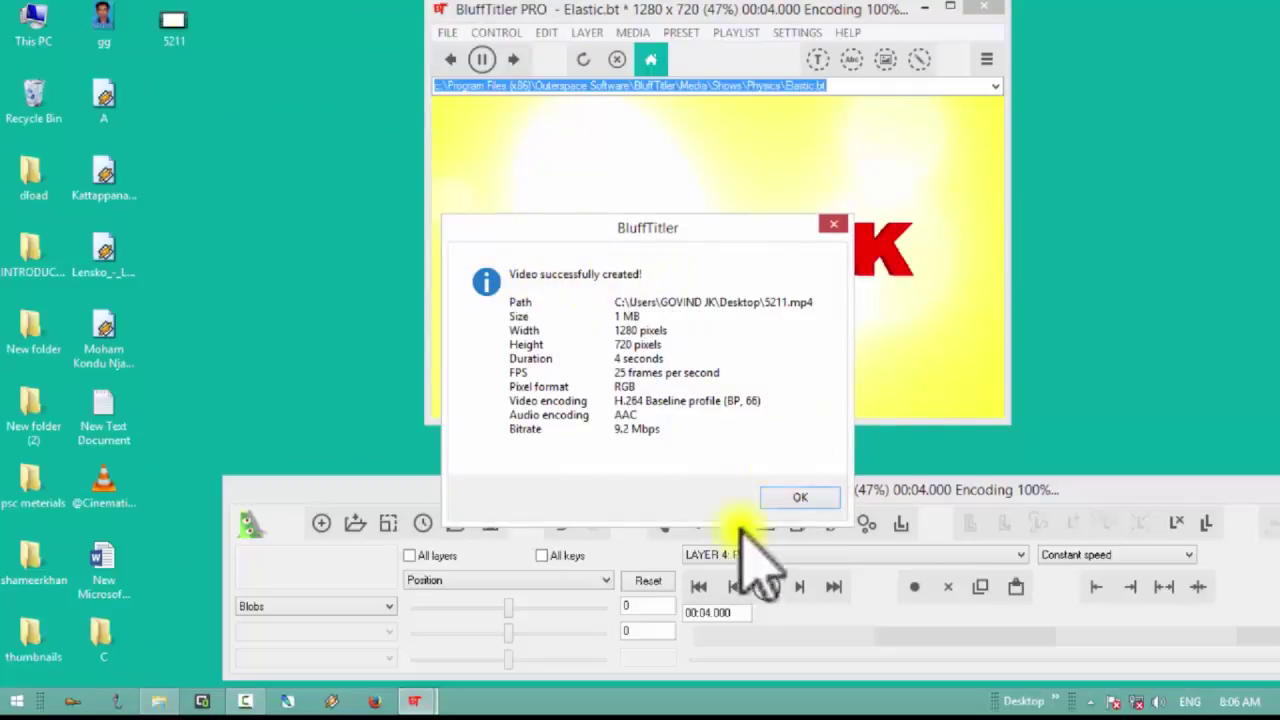
left_click(790, 499)
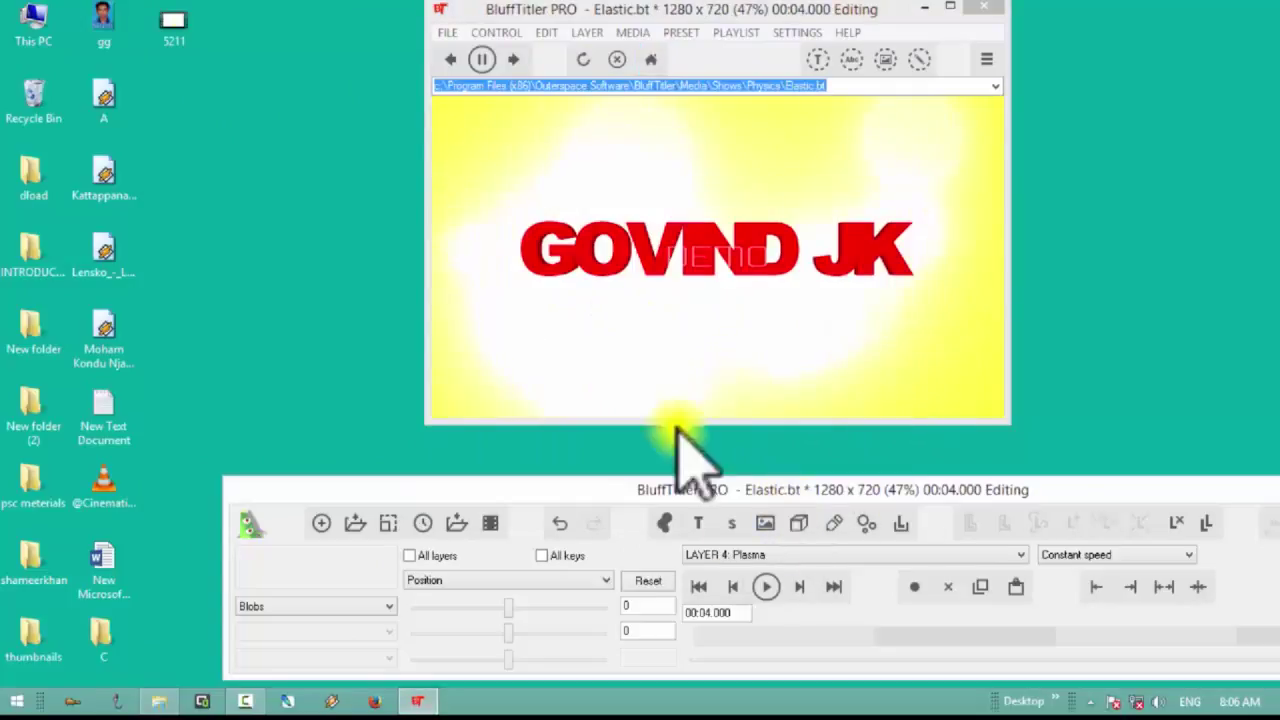
Close BluffTitler without saving the changes to the Elastic show, and dismiss the purchase offer
left_click(985, 7)
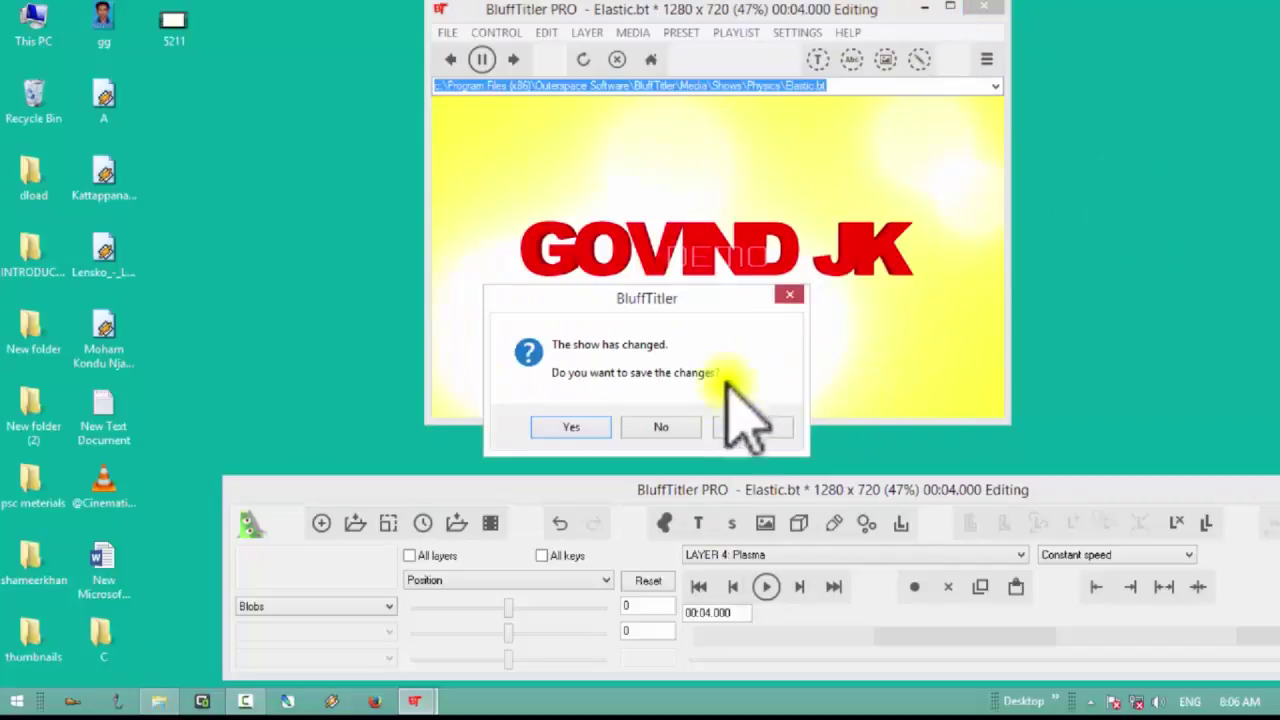
left_click(690, 426)
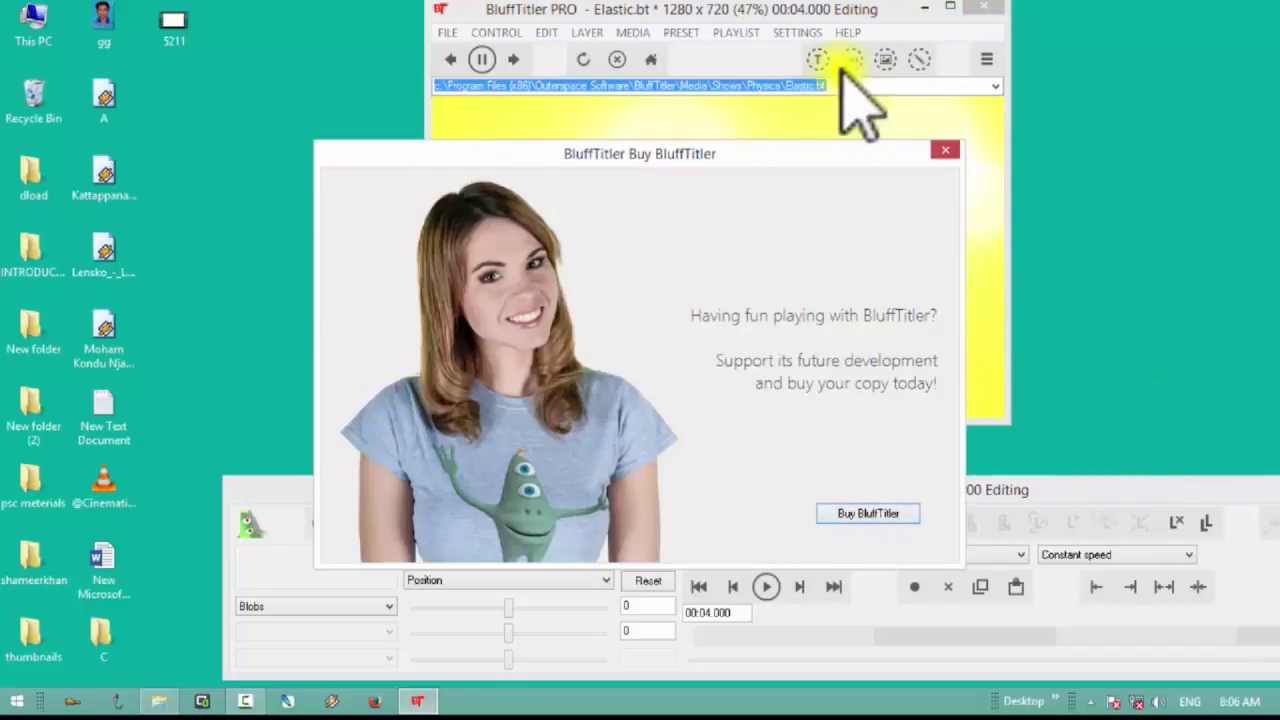
left_click(945, 150)
Open the exported video 5211 from the desktop in VLC media player and close the player
right_click(165, 29)
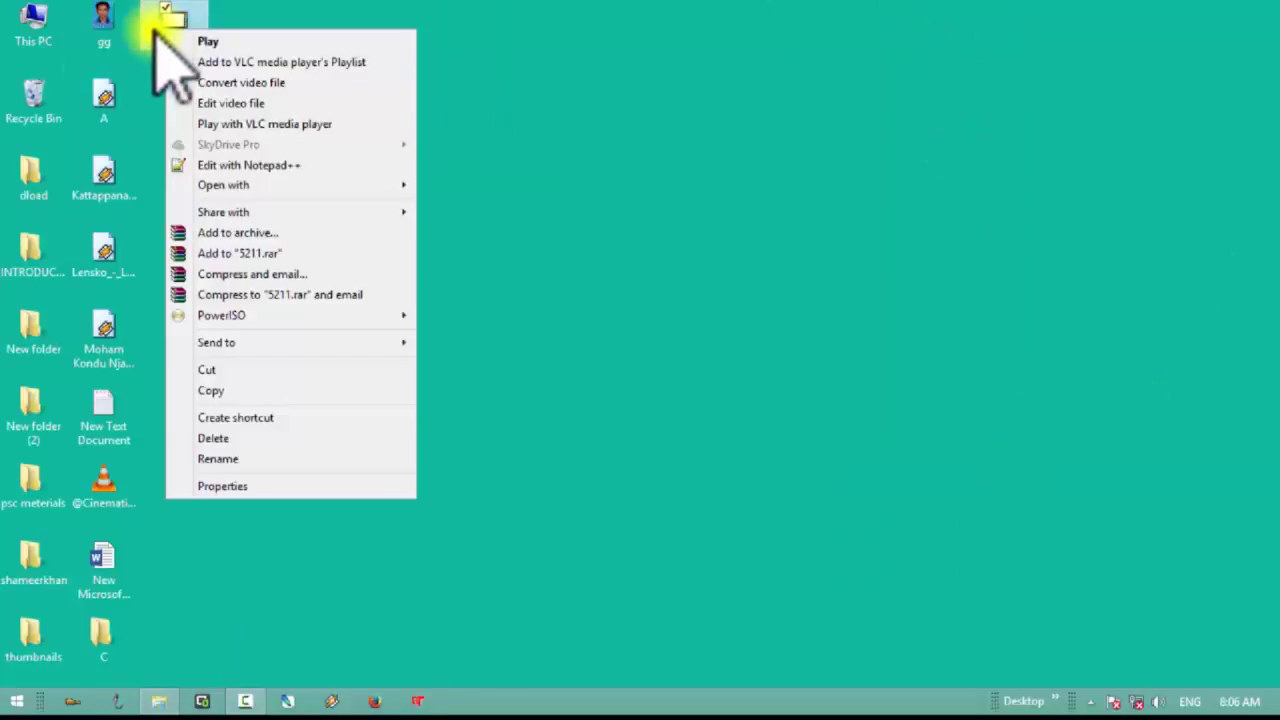
mouse_move(257, 188)
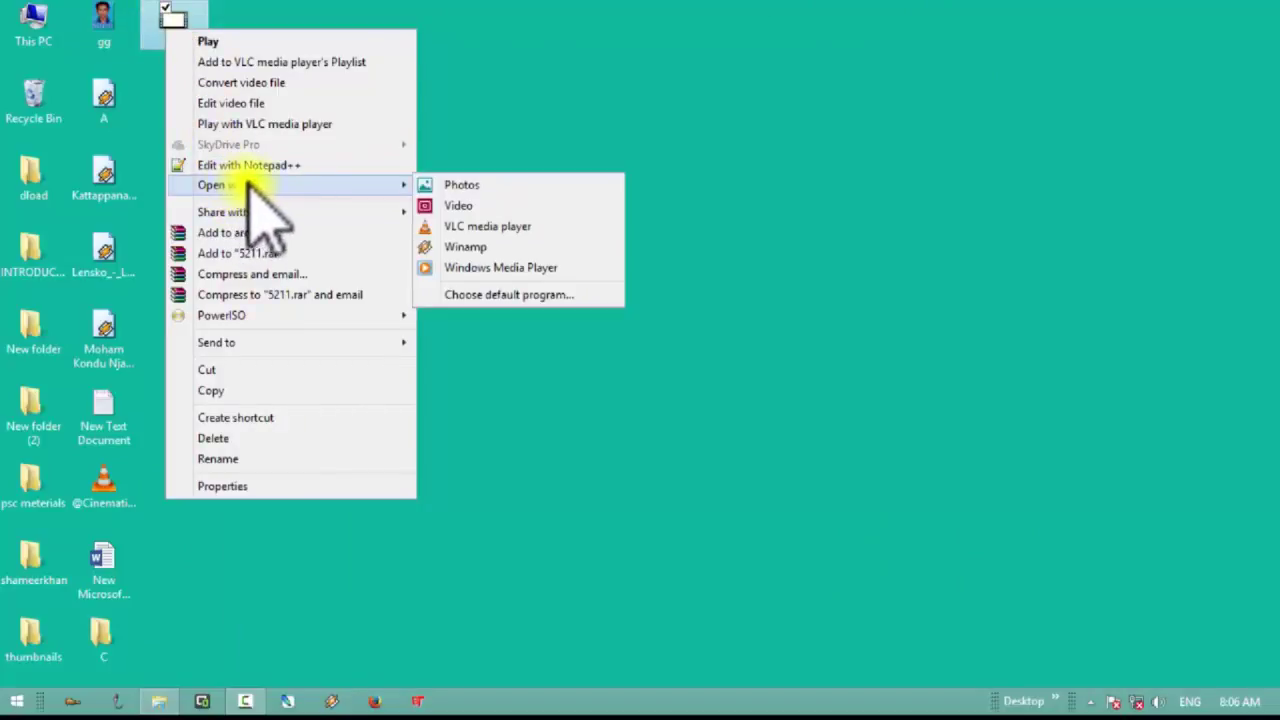
left_click(490, 225)
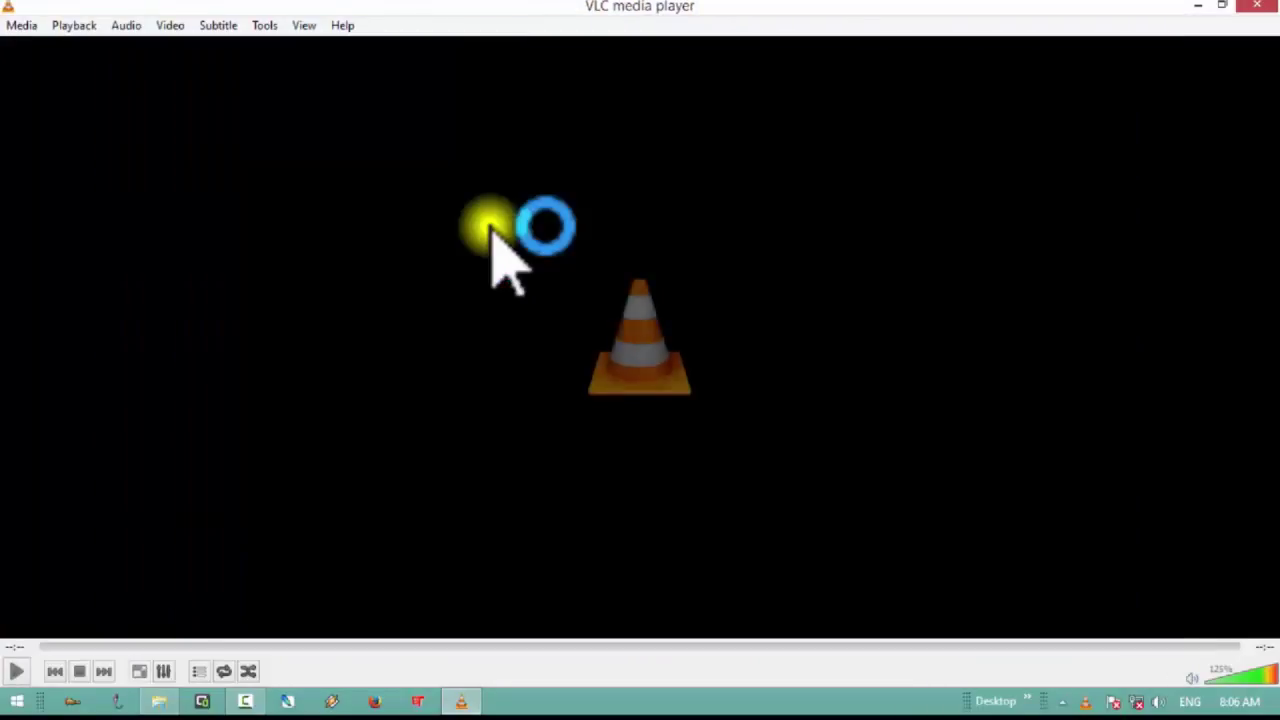
left_click(1262, 10)
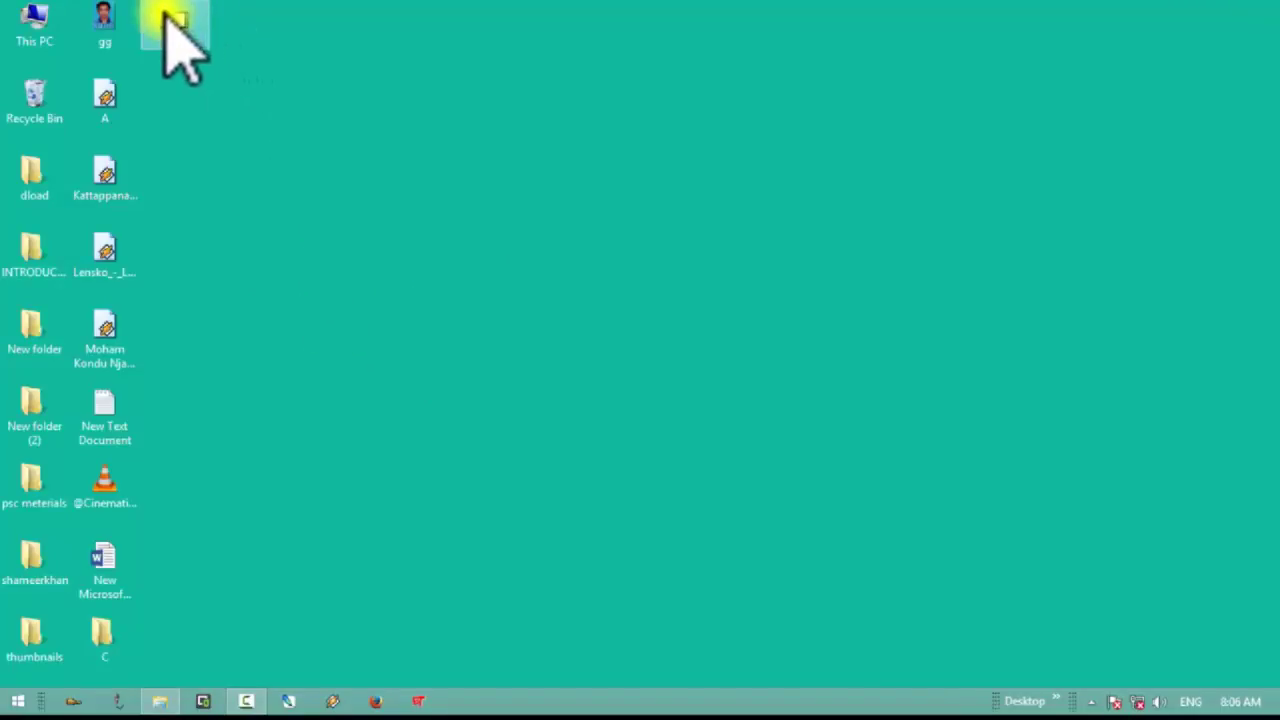